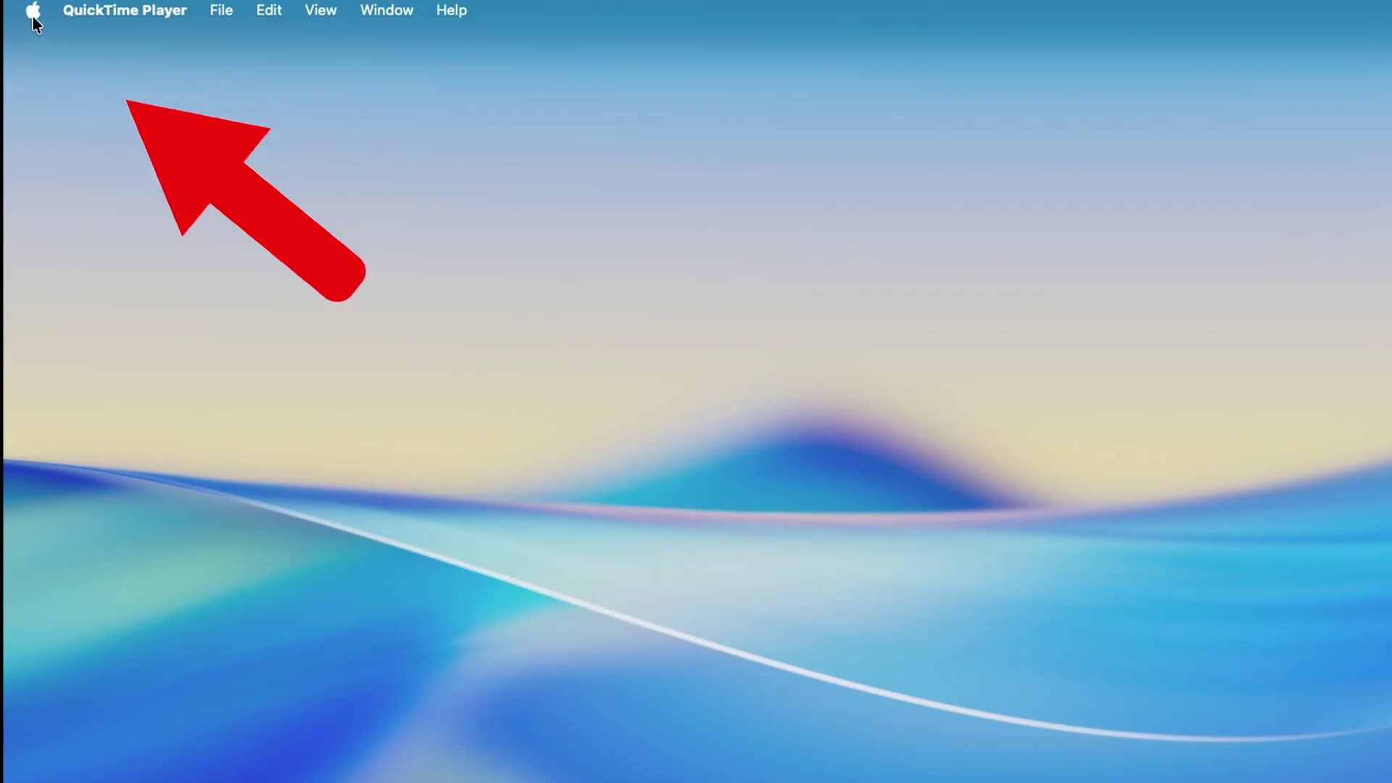
Open System Settings from the Apple menu and show the macOS Tahoe 26 Beta 7 update
left_click(21, 14)
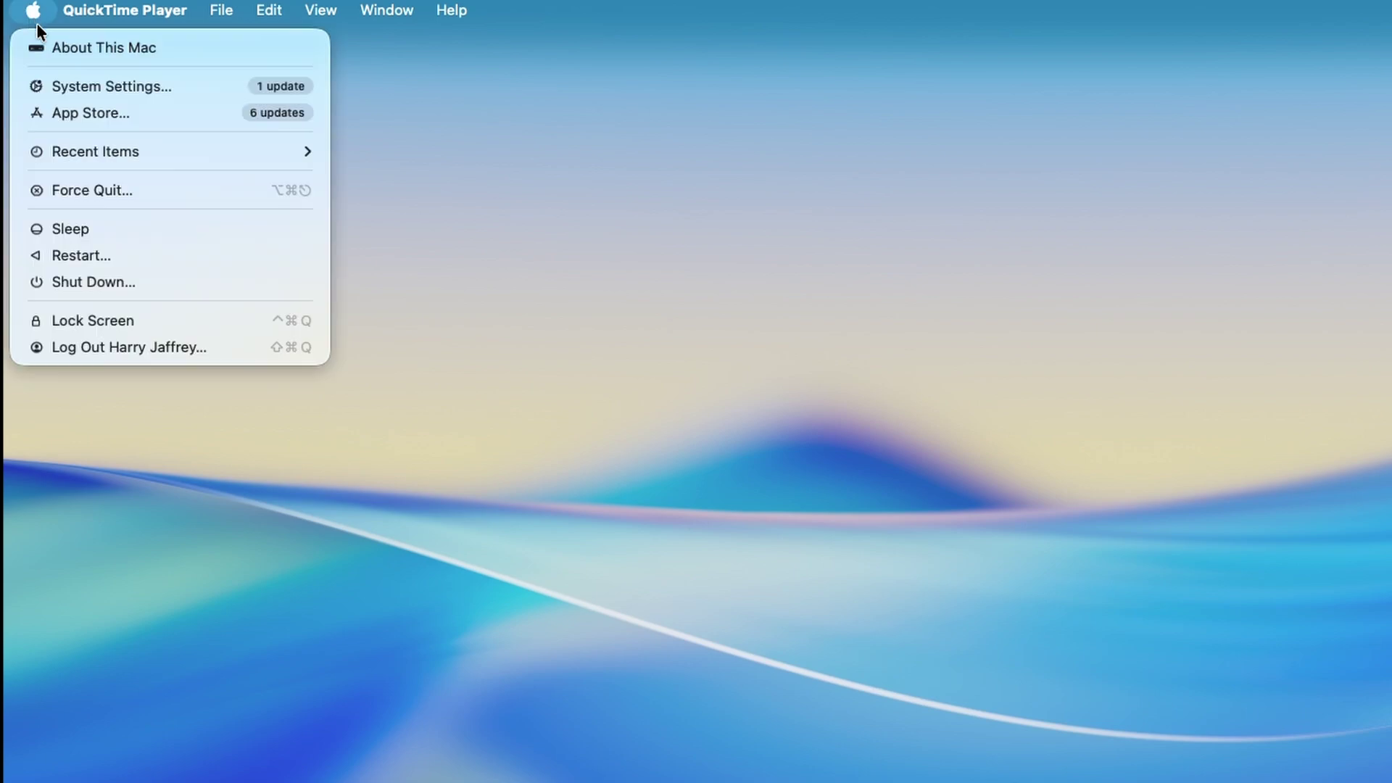
left_click(83, 89)
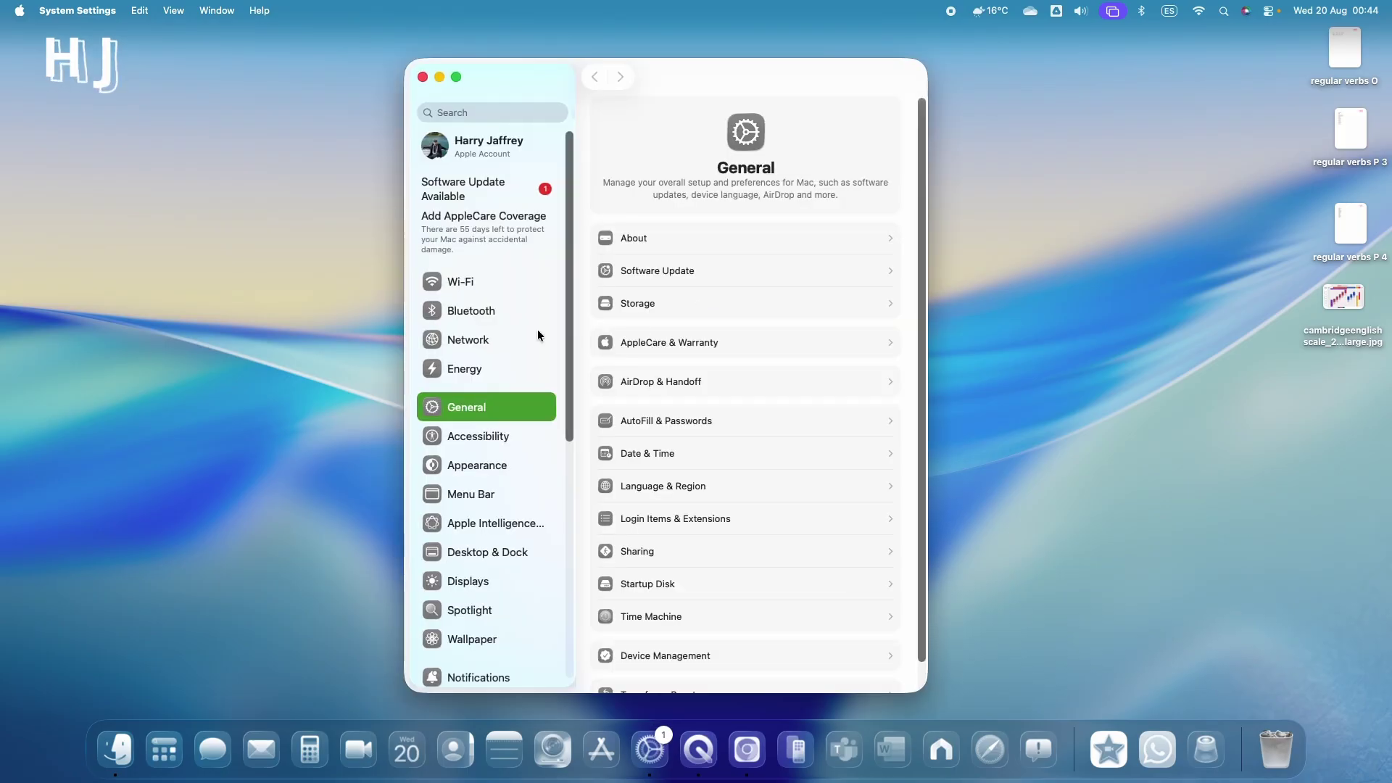
left_click(493, 187)
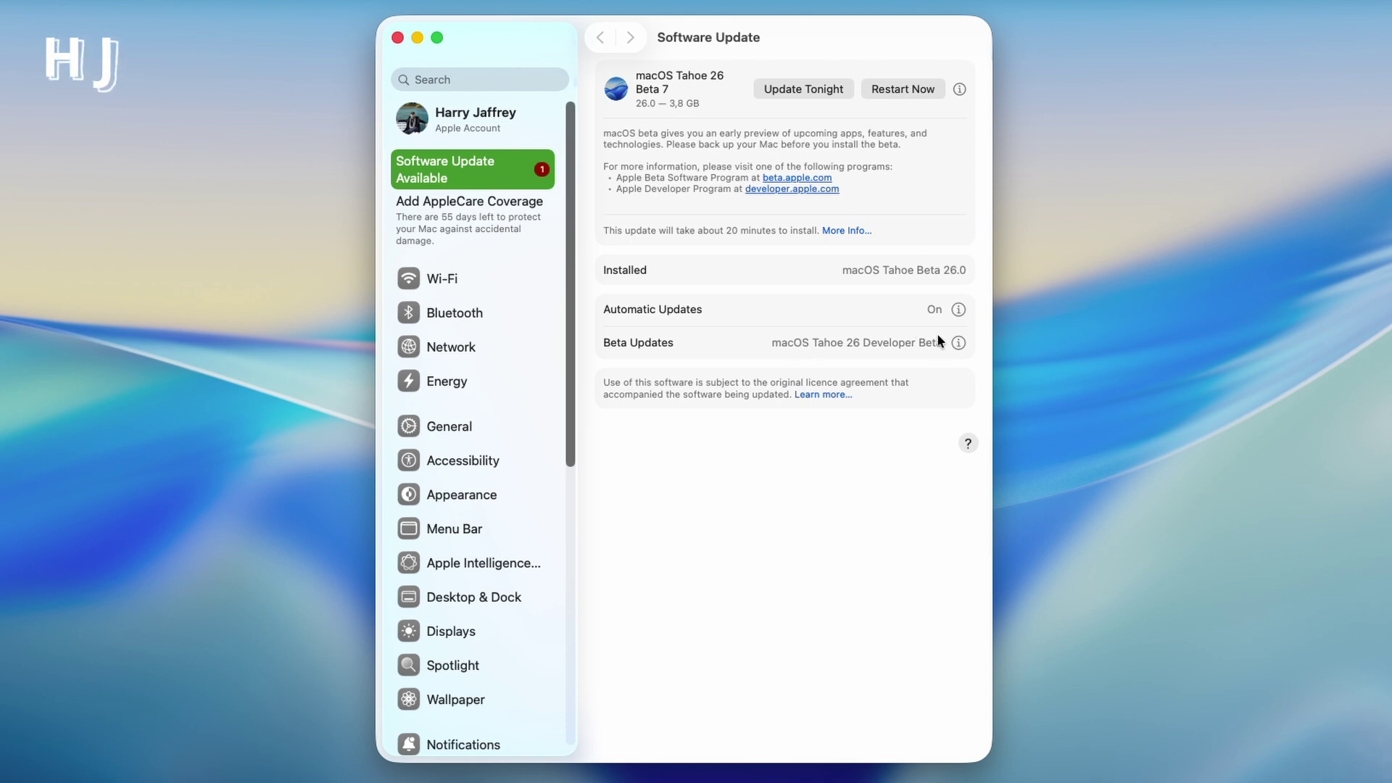
Turn Beta Updates off
left_click(955, 342)
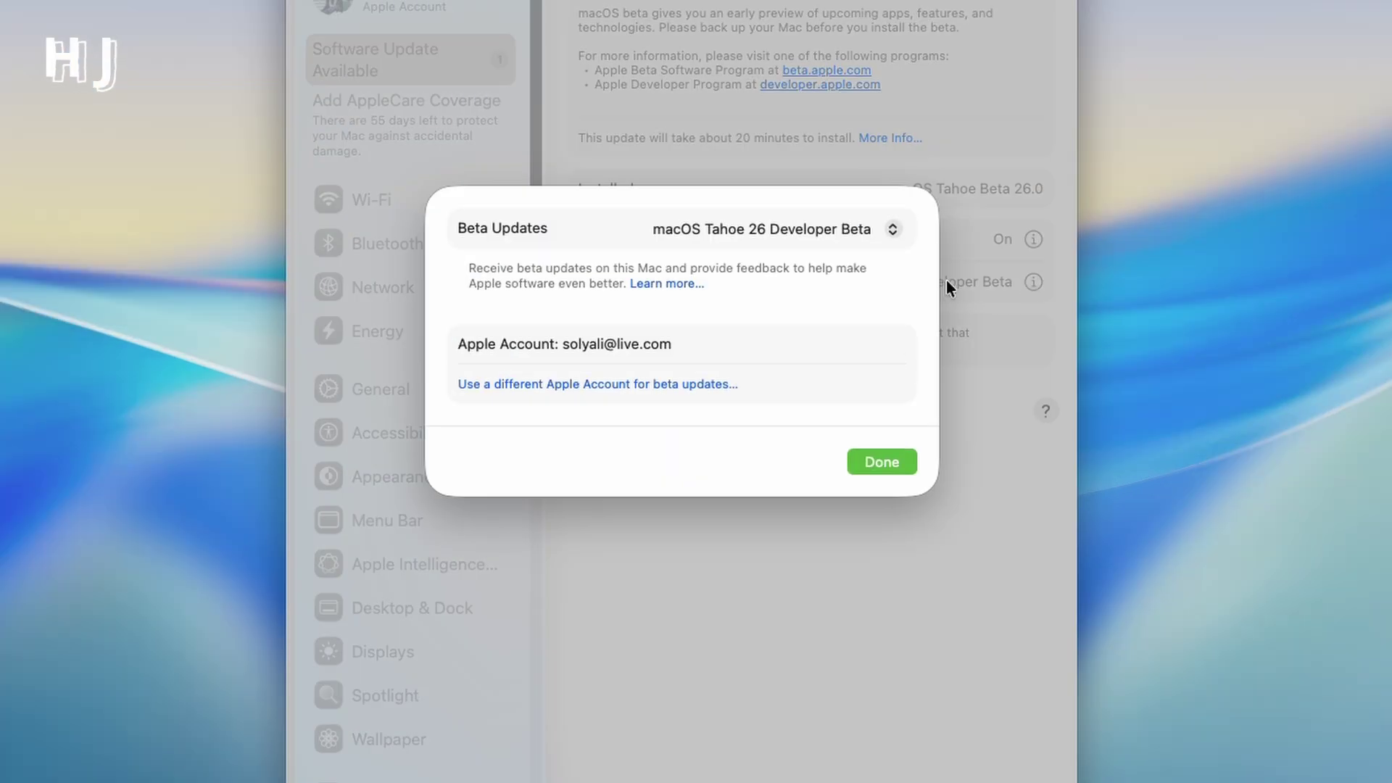
left_click(810, 226)
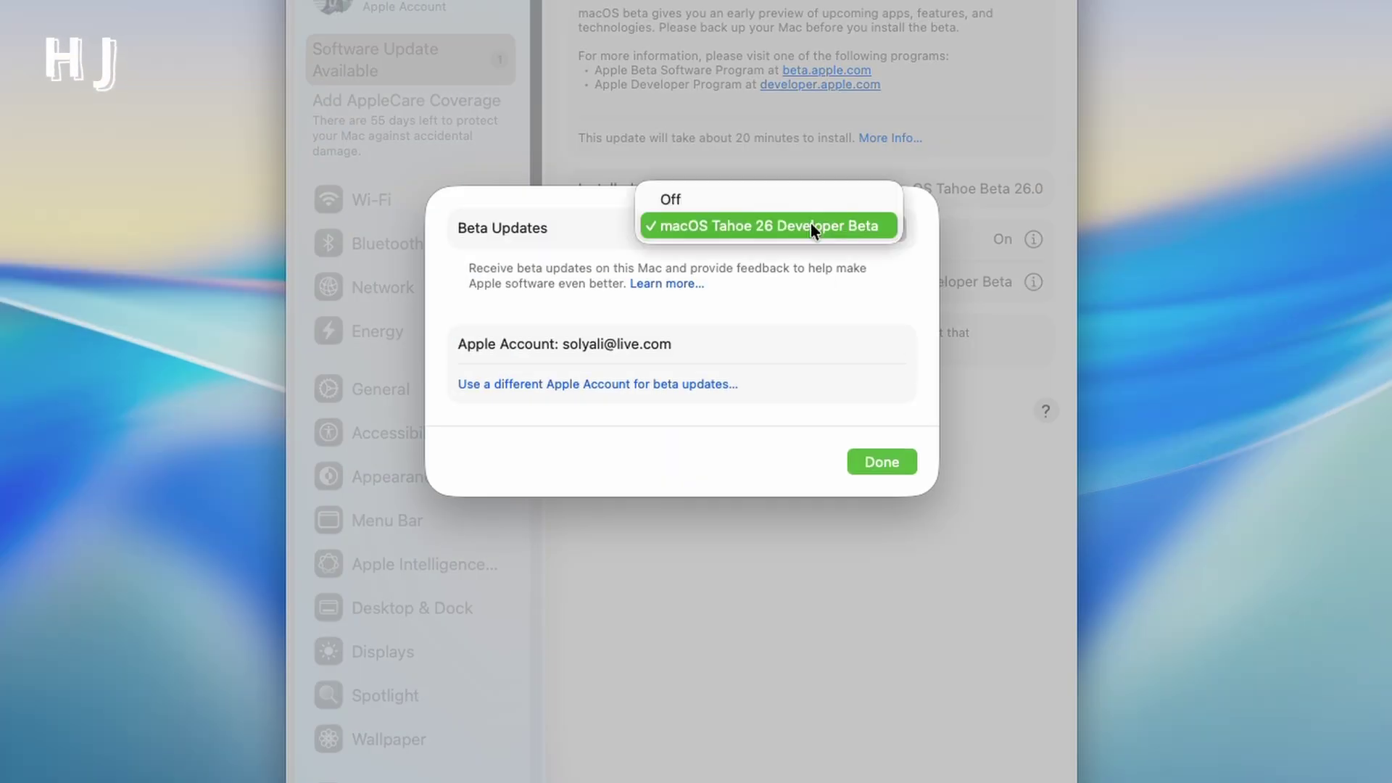
left_click(751, 192)
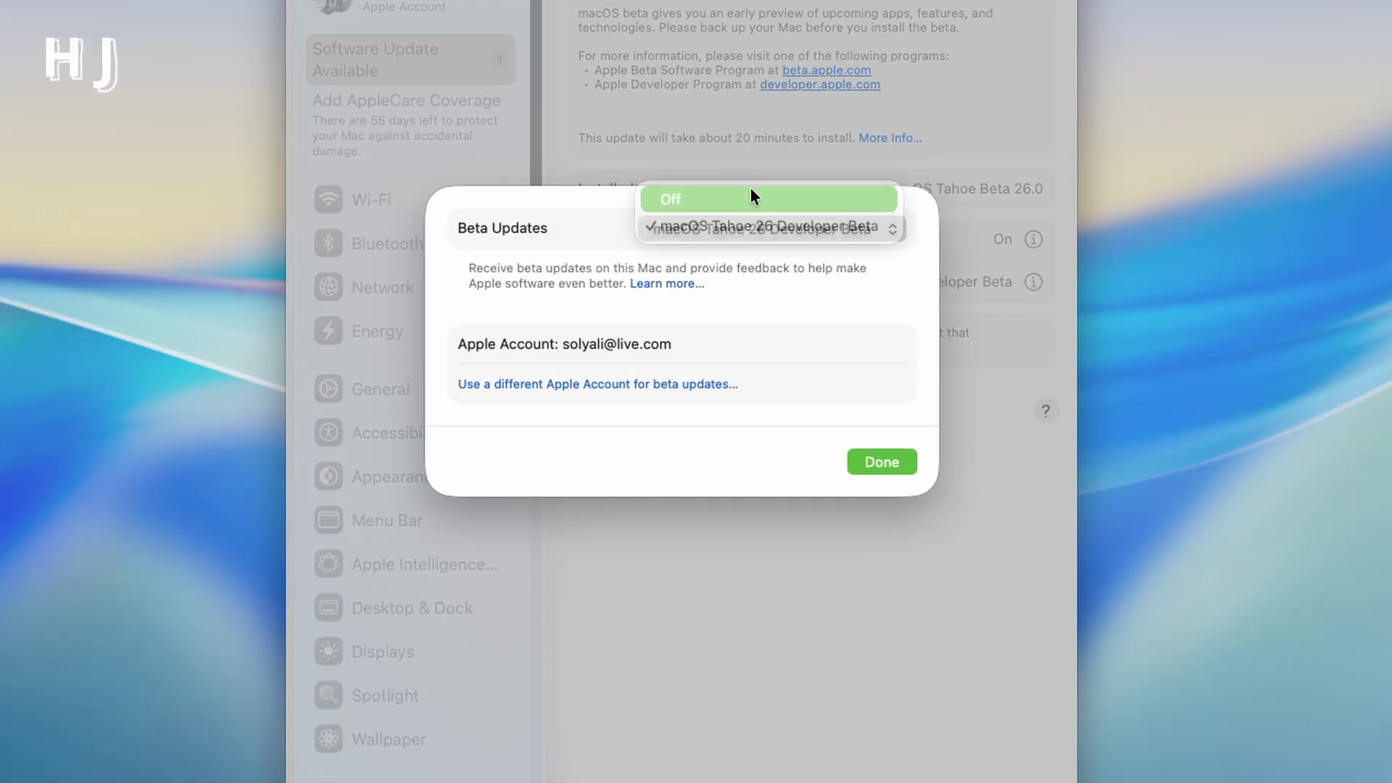
left_click(881, 465)
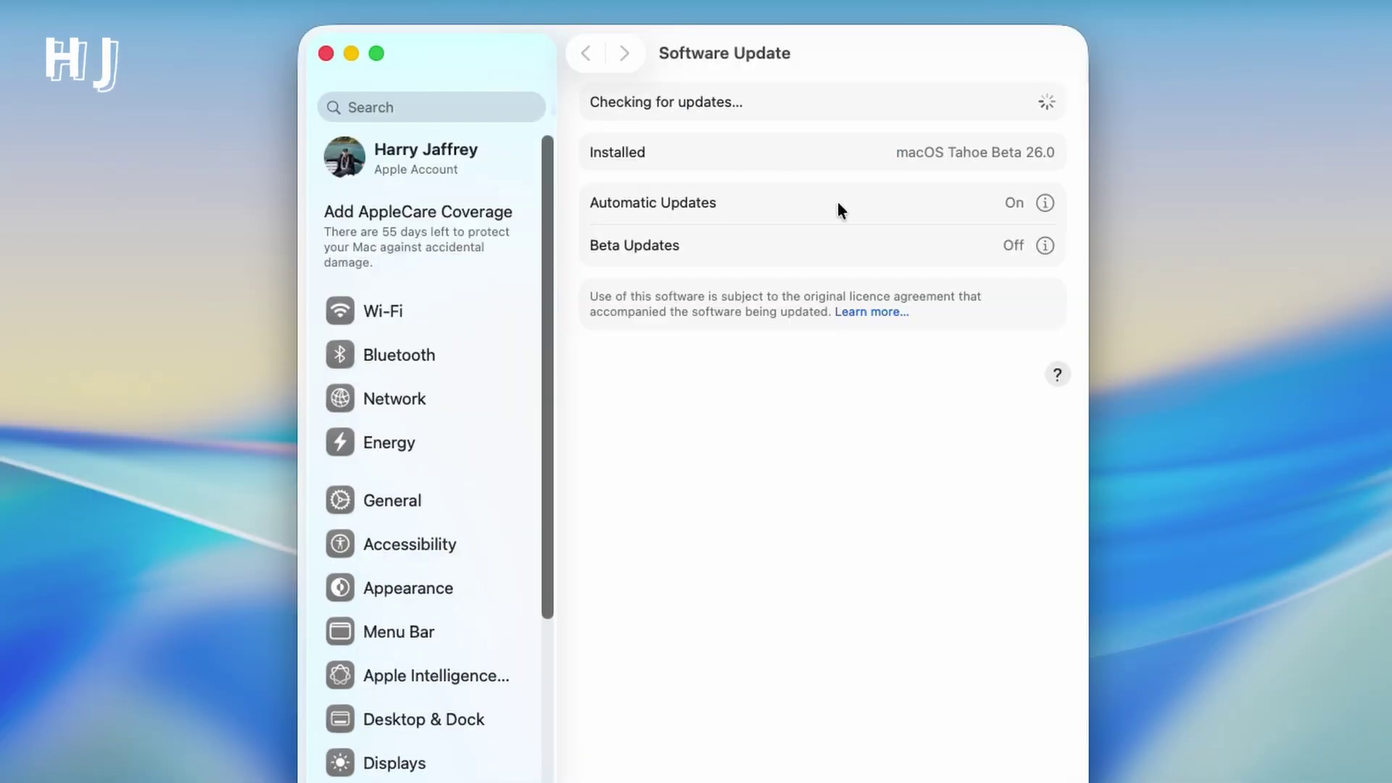
Set Beta Updates back to macOS Tahoe 26 Developer Beta
left_click(1044, 246)
left_click(871, 389)
left_click(866, 414)
left_click(857, 389)
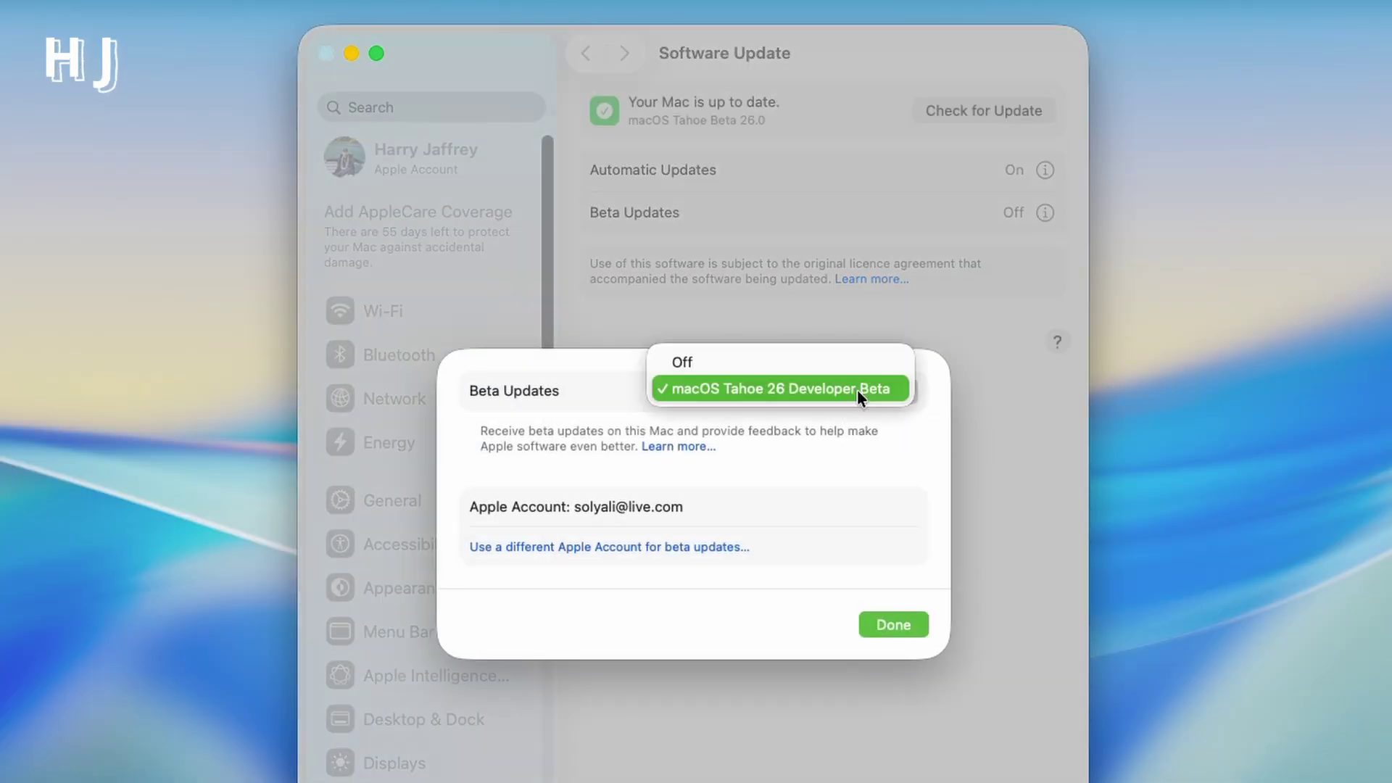
left_click(846, 390)
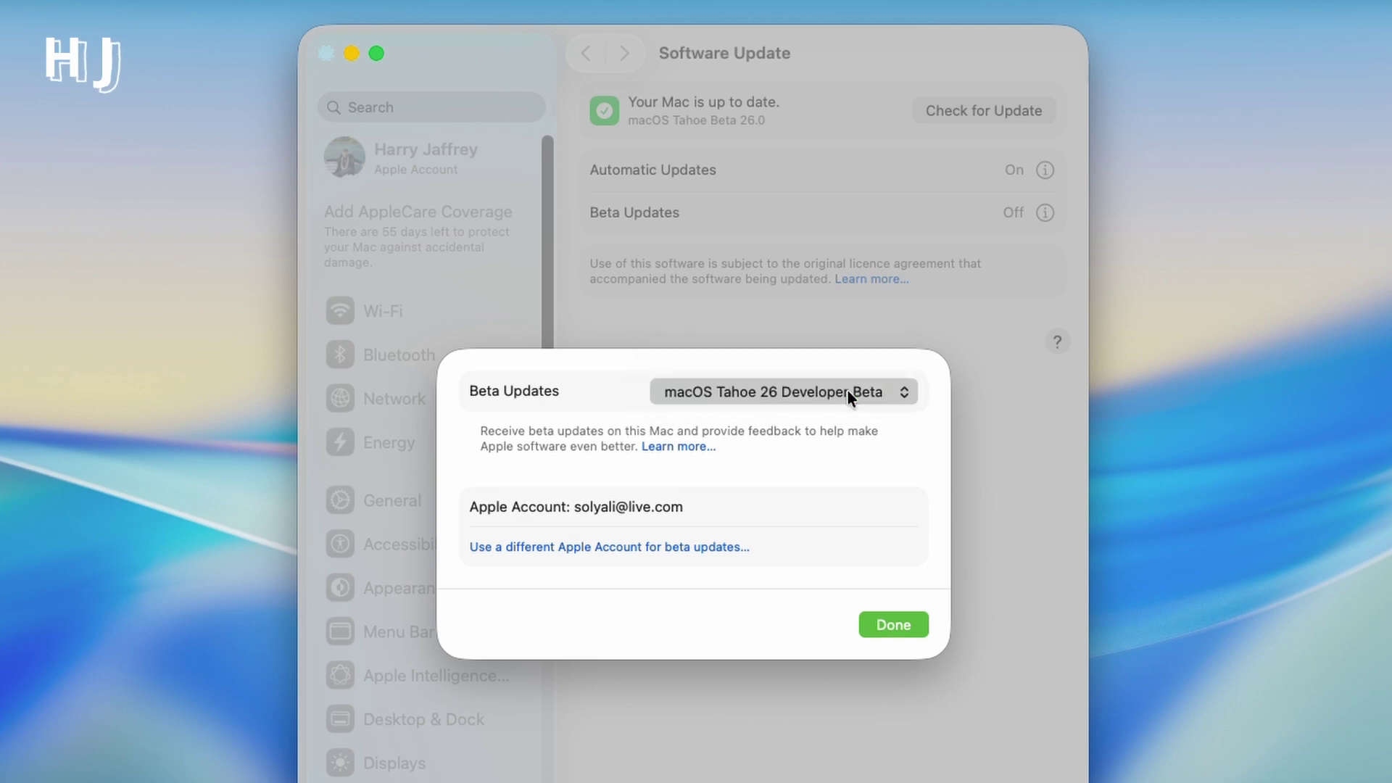
left_click(908, 632)
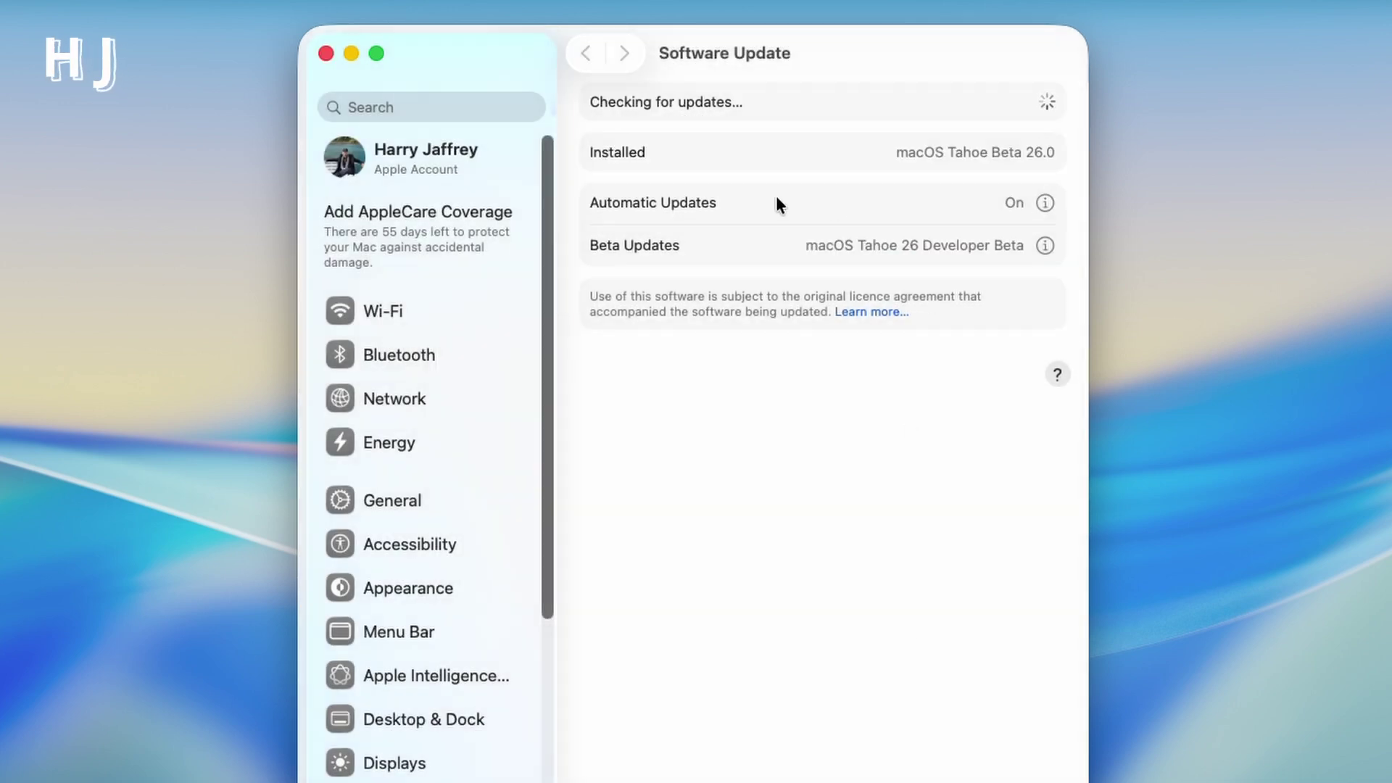
Review the Automatic Updates options and recheck the Beta Updates setting
left_click(1046, 204)
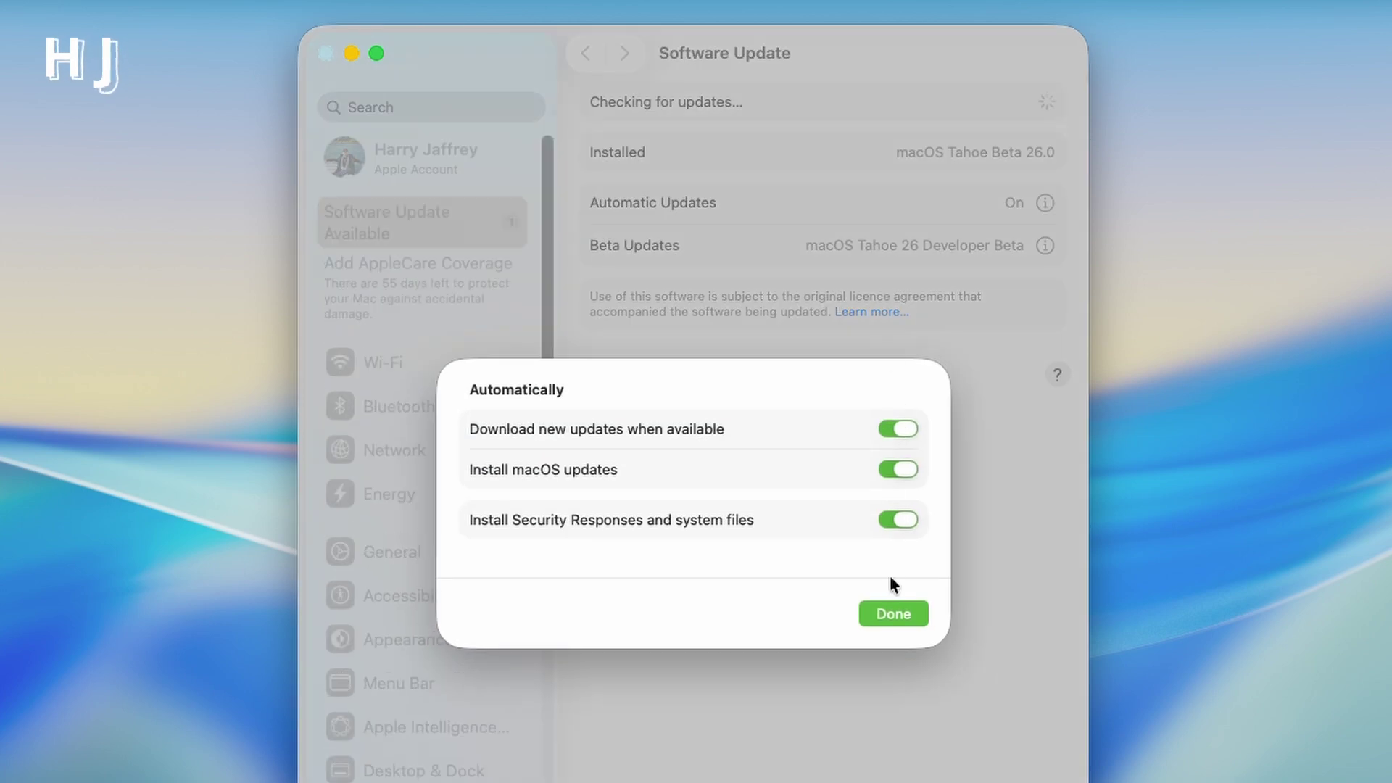
left_click(886, 615)
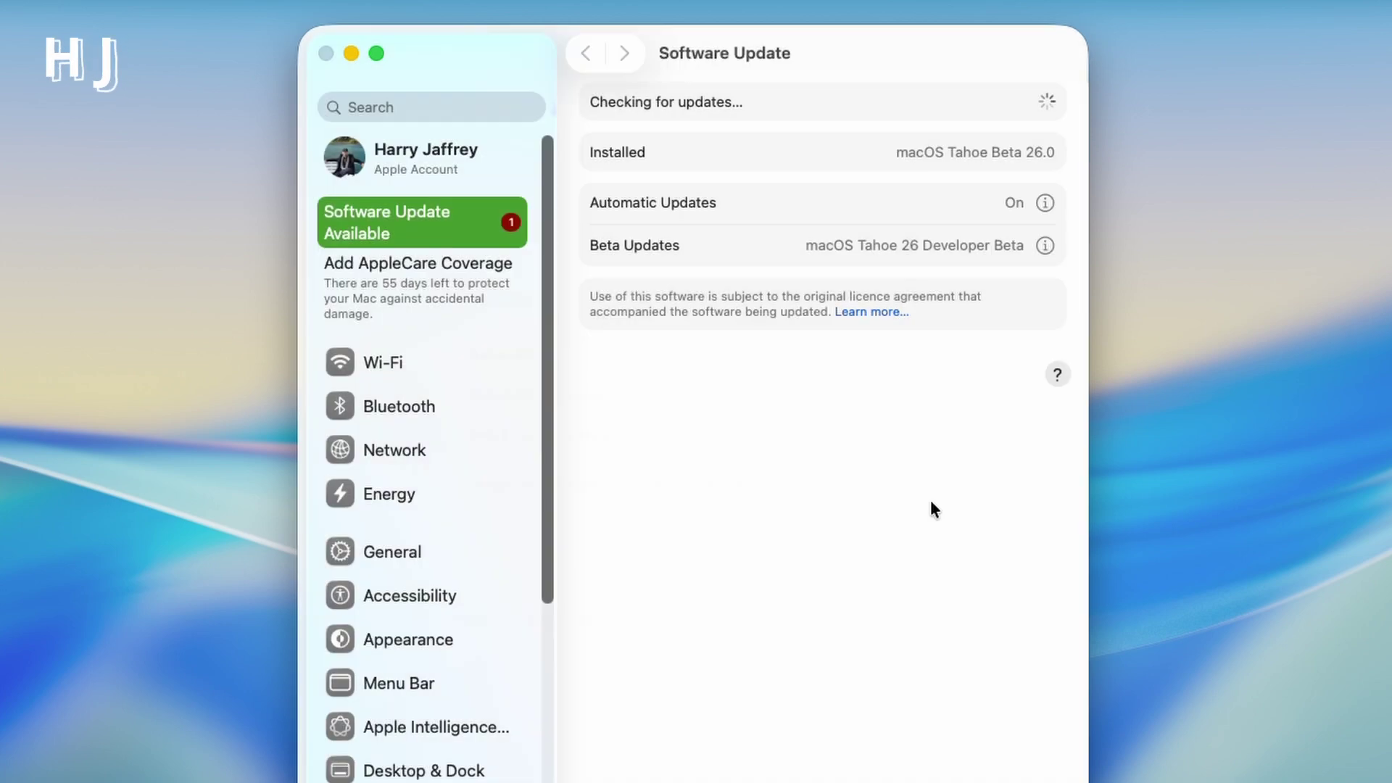
left_click(1045, 245)
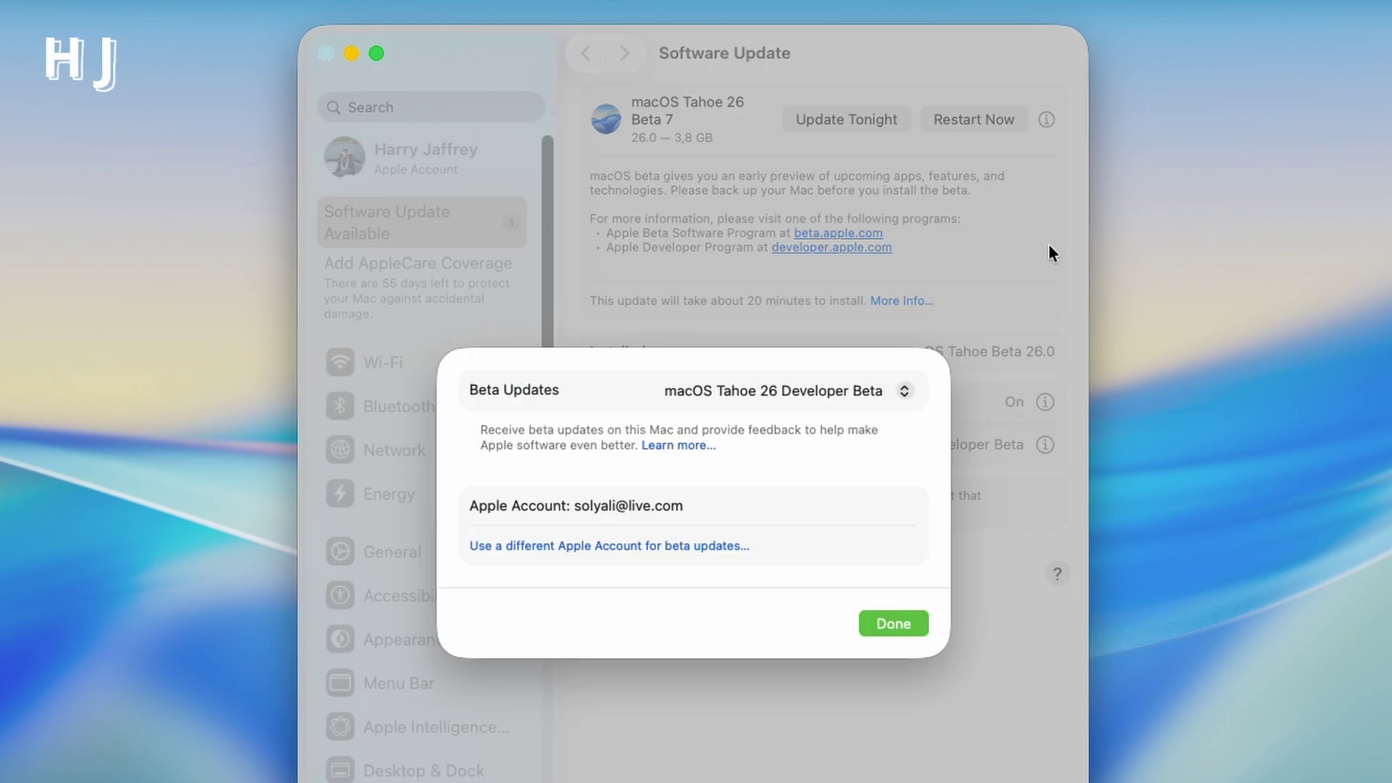
left_click(895, 623)
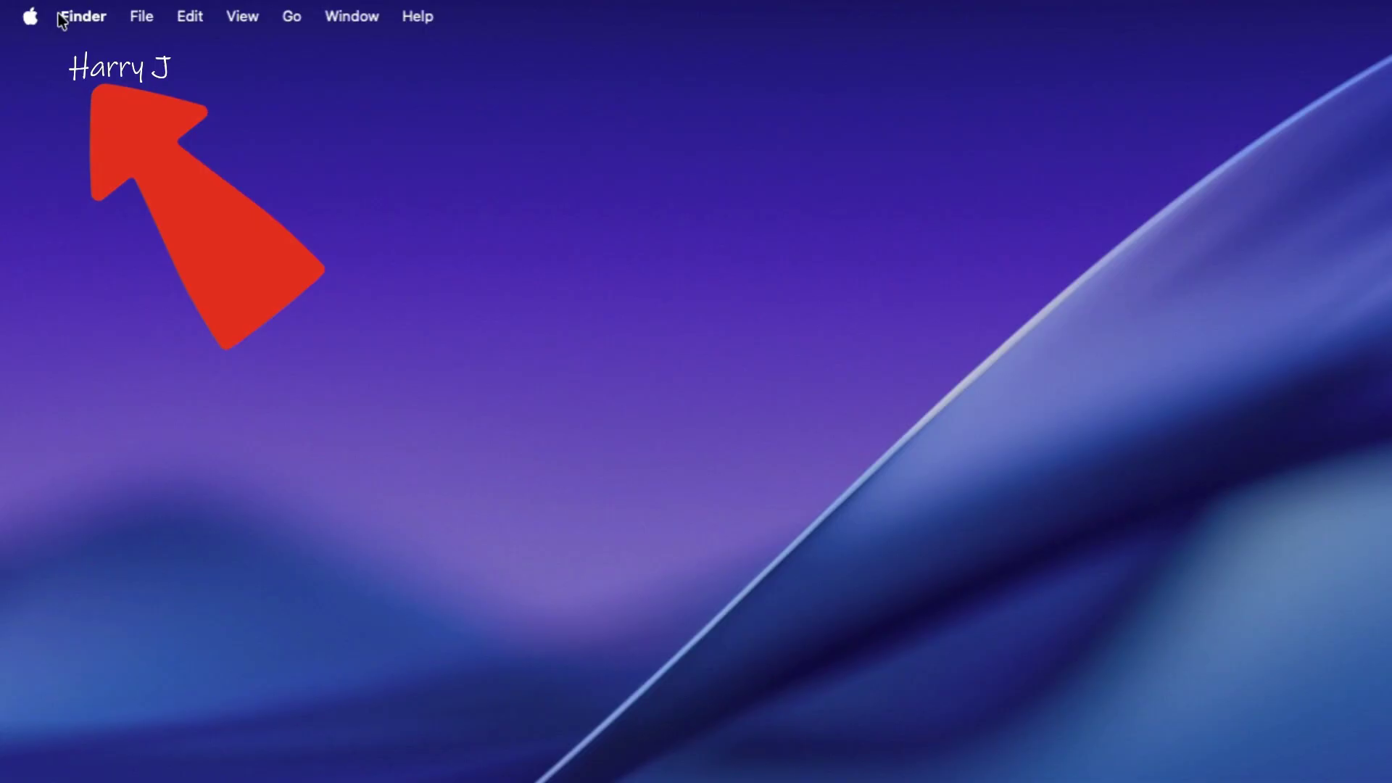
Open About This Mac from the Apple menu to check the Mac's version details
left_click(20, 12)
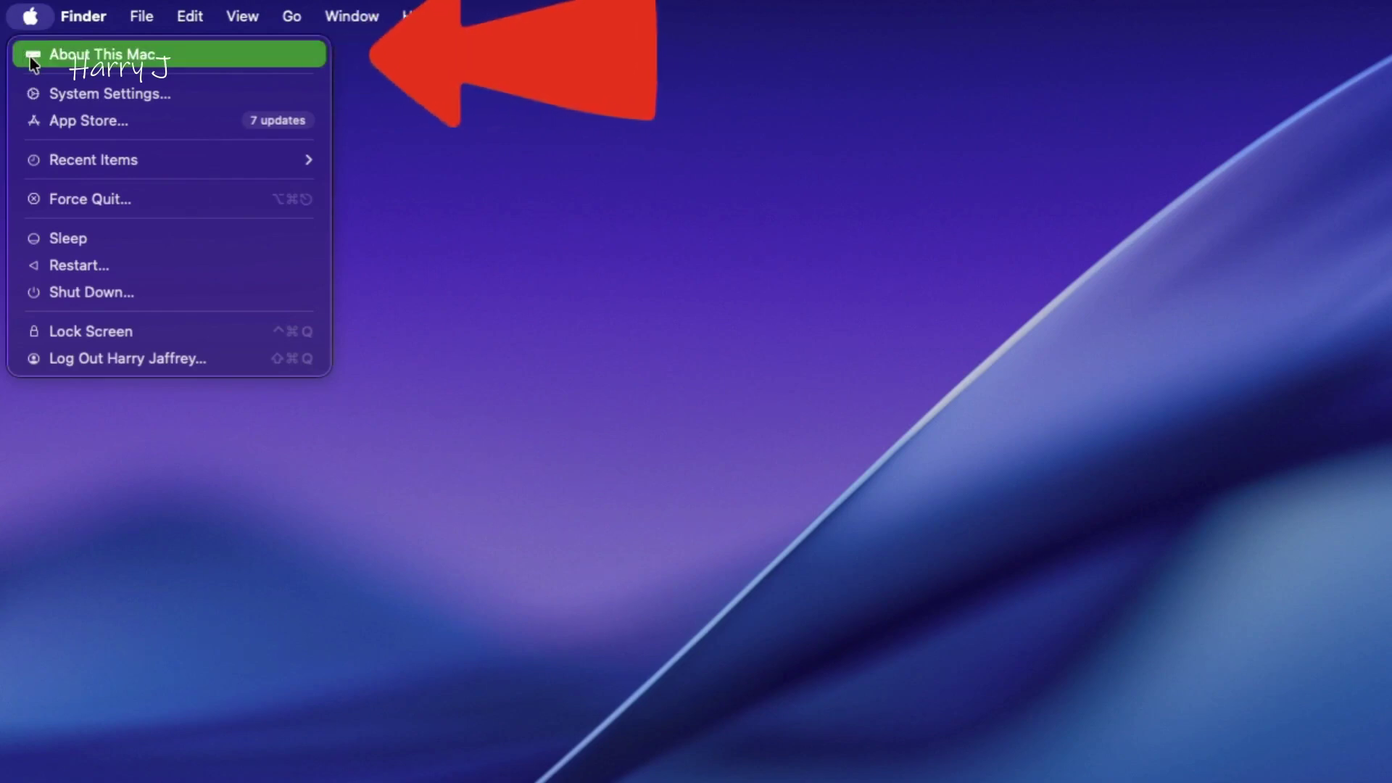
left_click(52, 56)
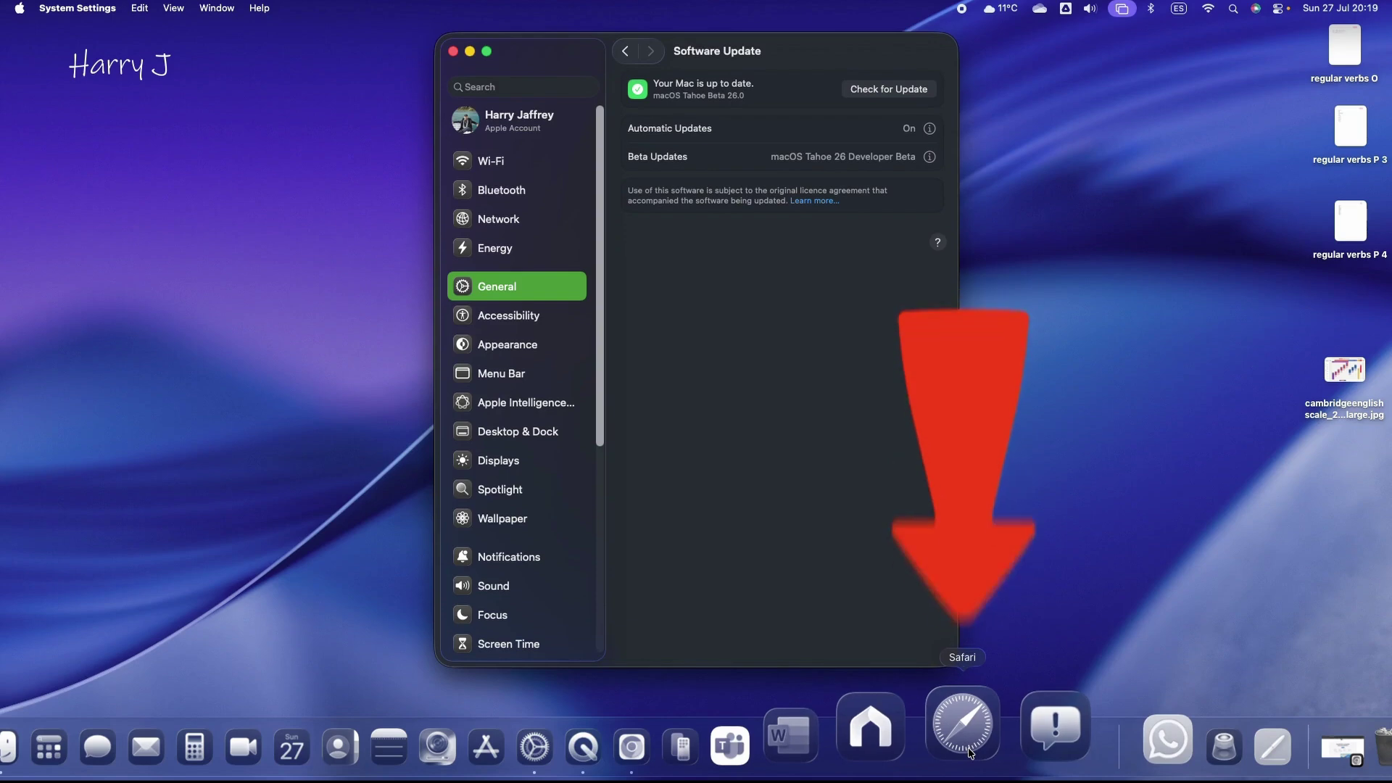
Open the browser, go to Apple Developer account sign-in, and sign in with the saved email
left_click(969, 751)
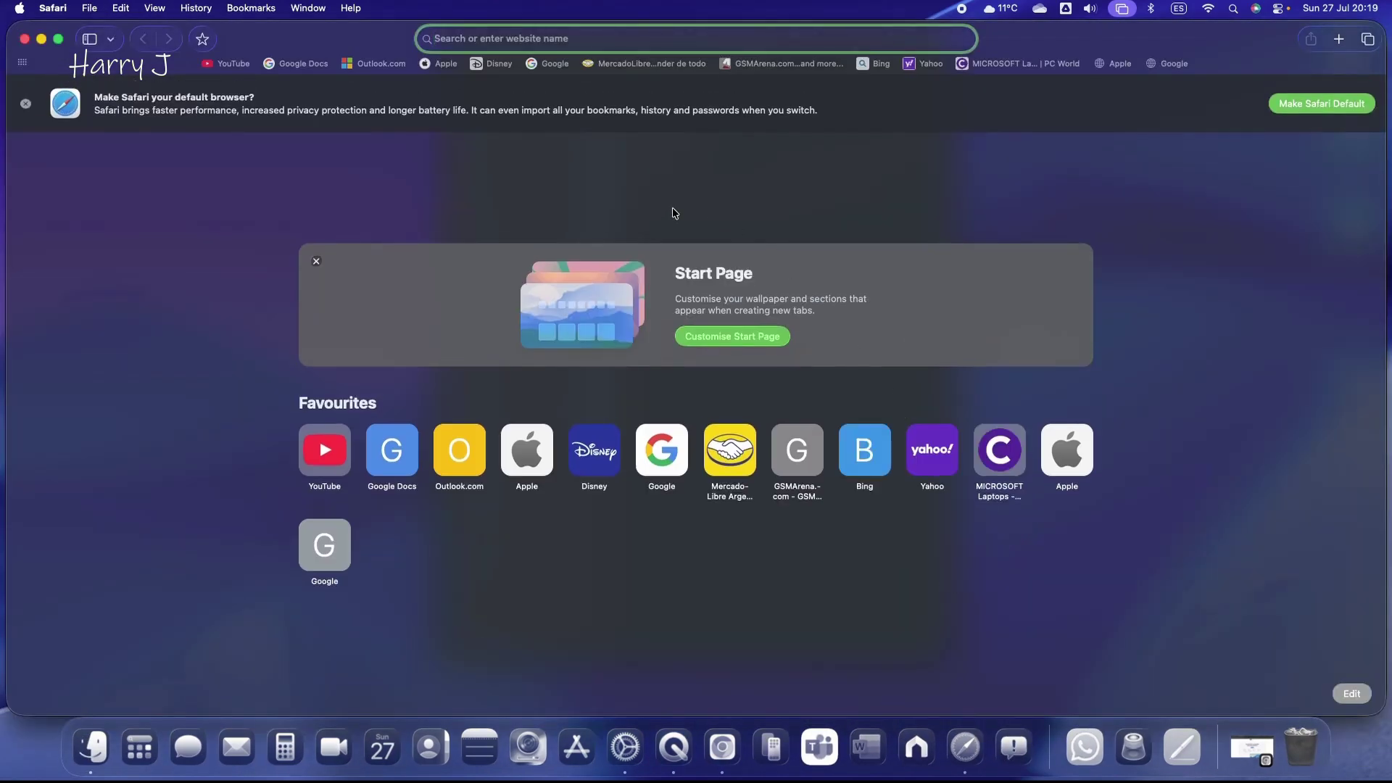
type("apl")
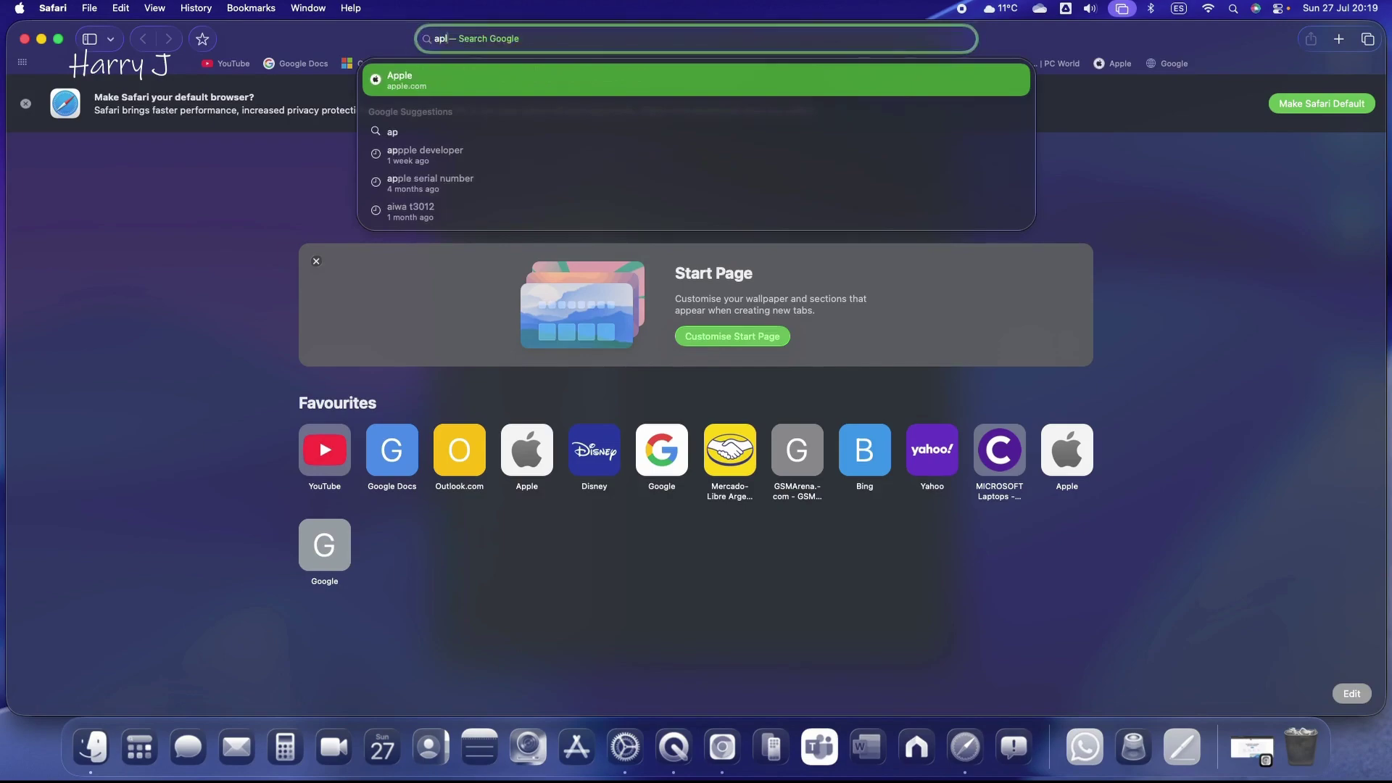
type("l")
key("BackSpace")
type("e delopers")
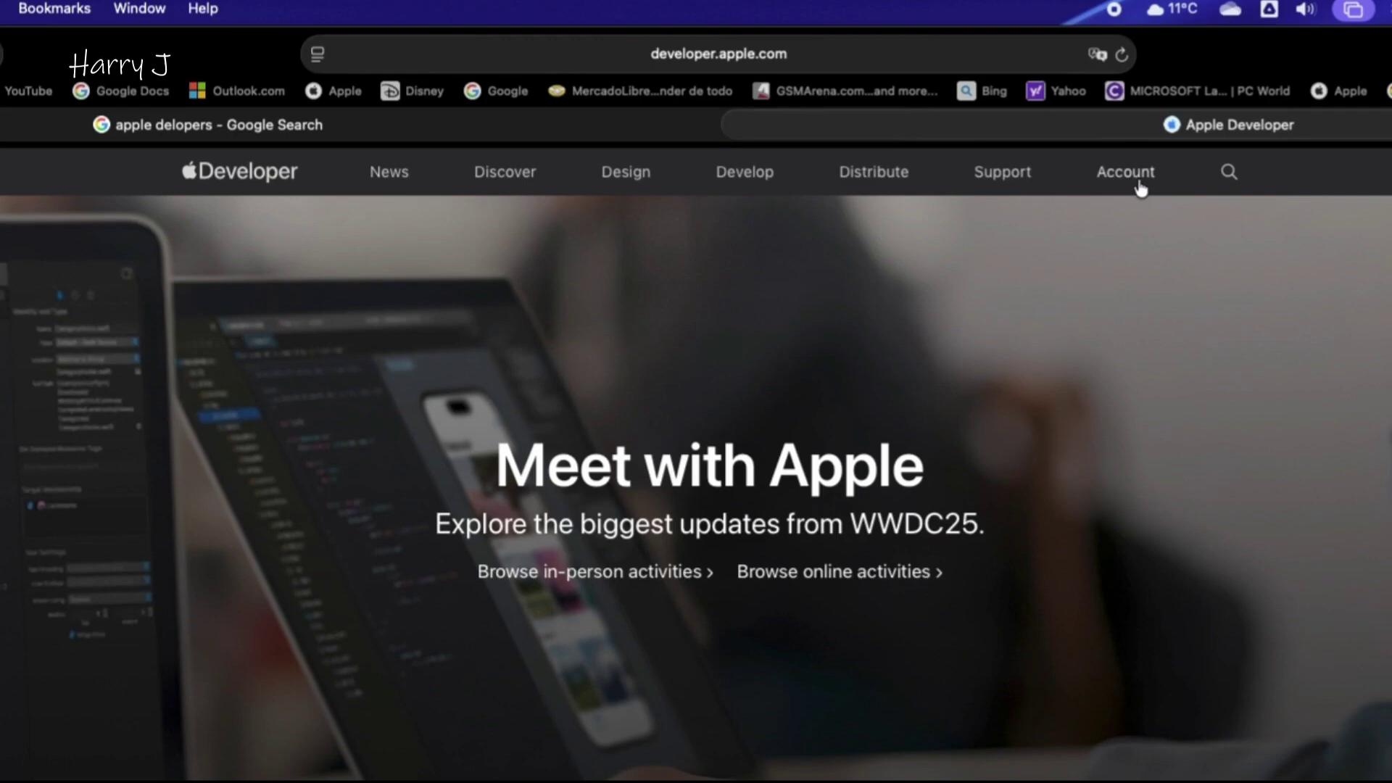
left_click(1135, 179)
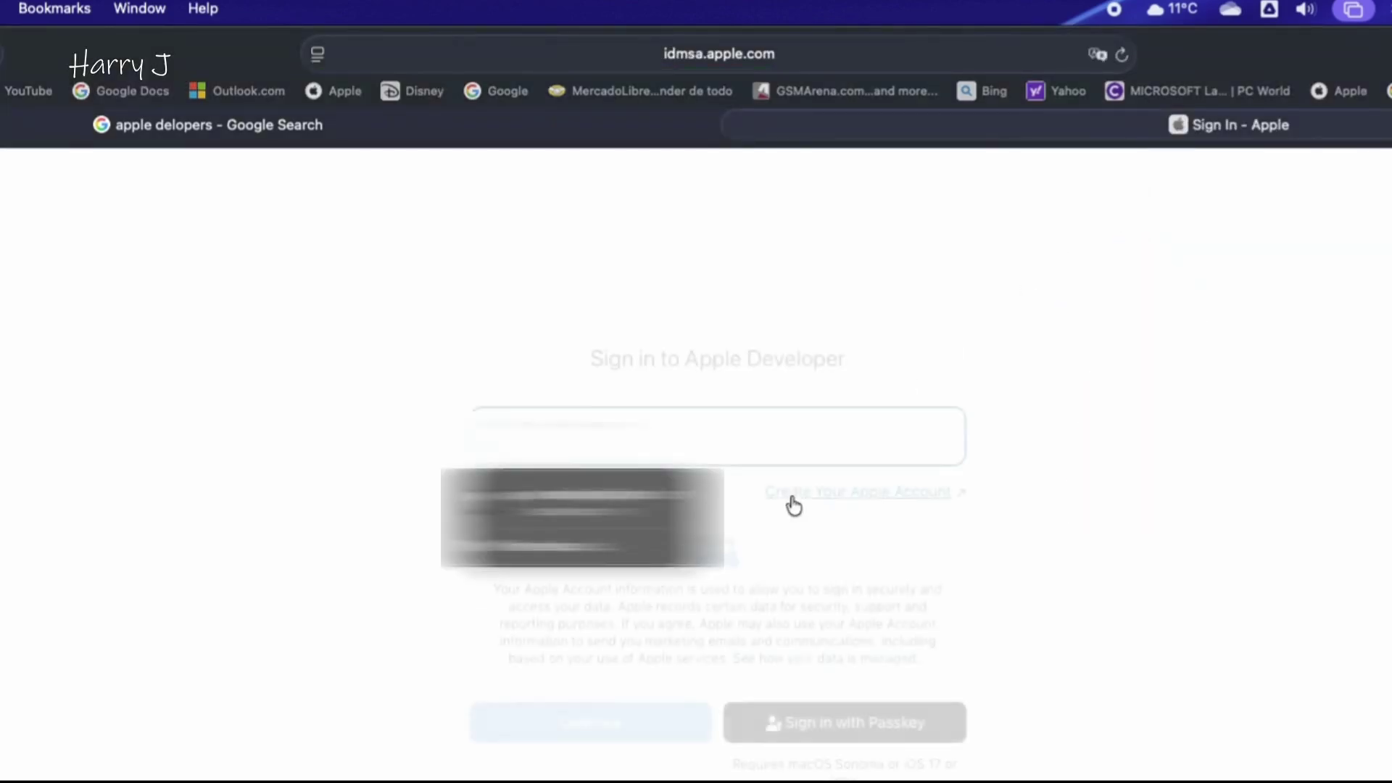
key("Down")
key("Return")
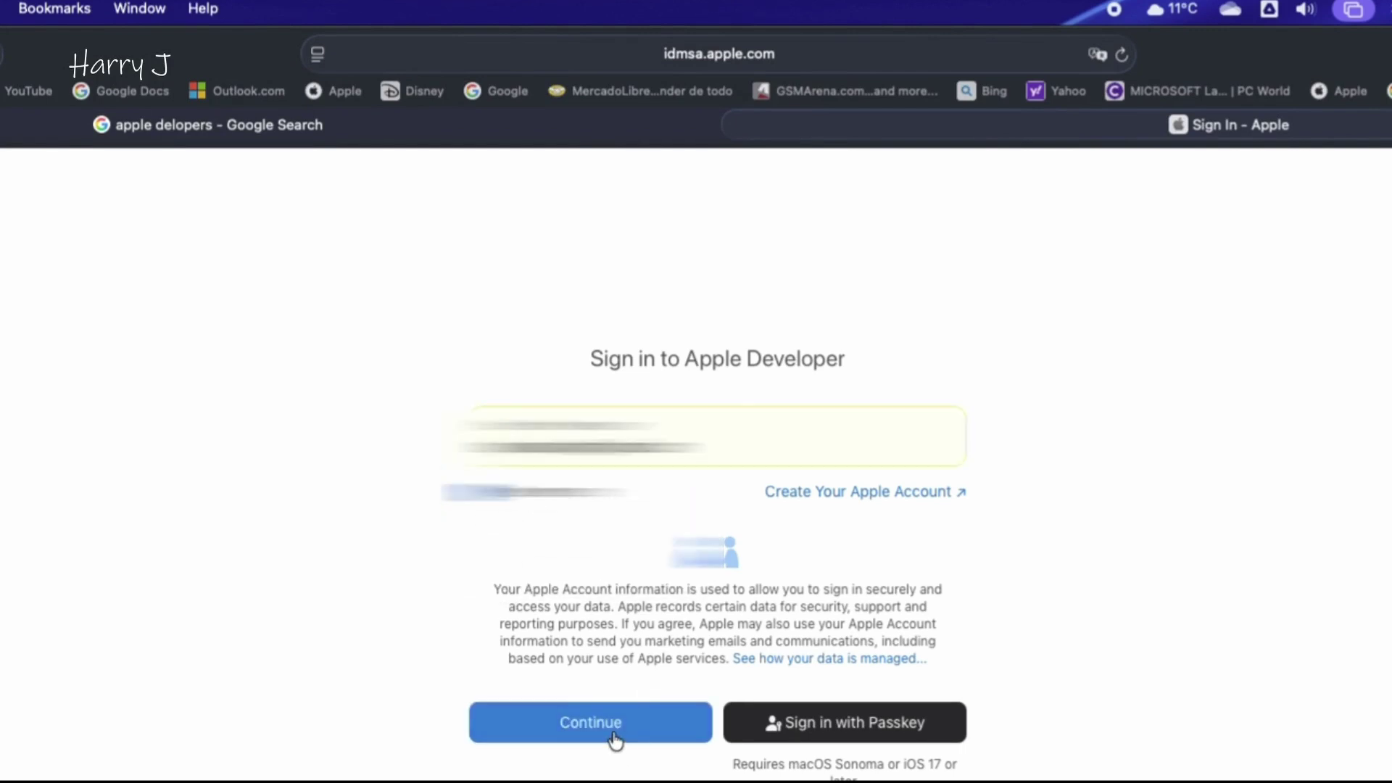
left_click(616, 740)
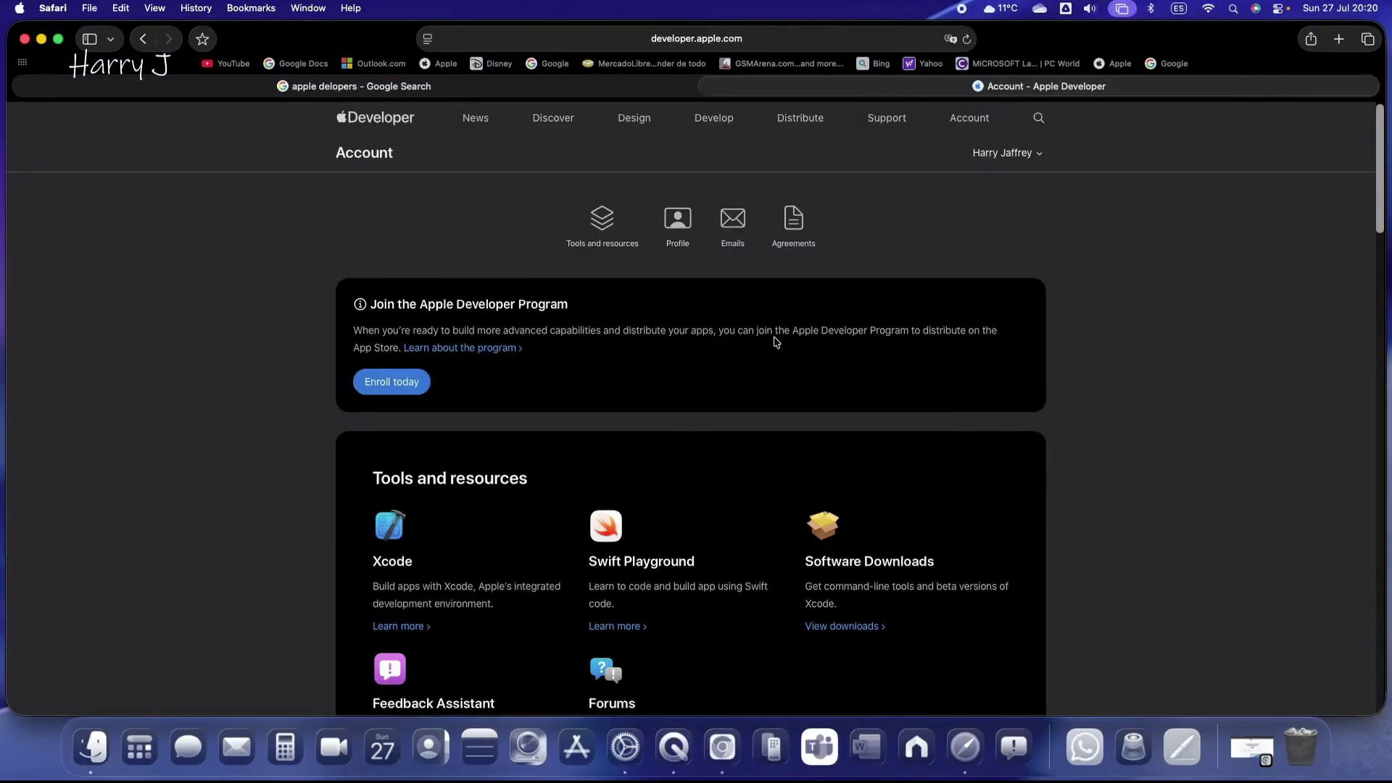
scroll(705, 466, "down", 1)
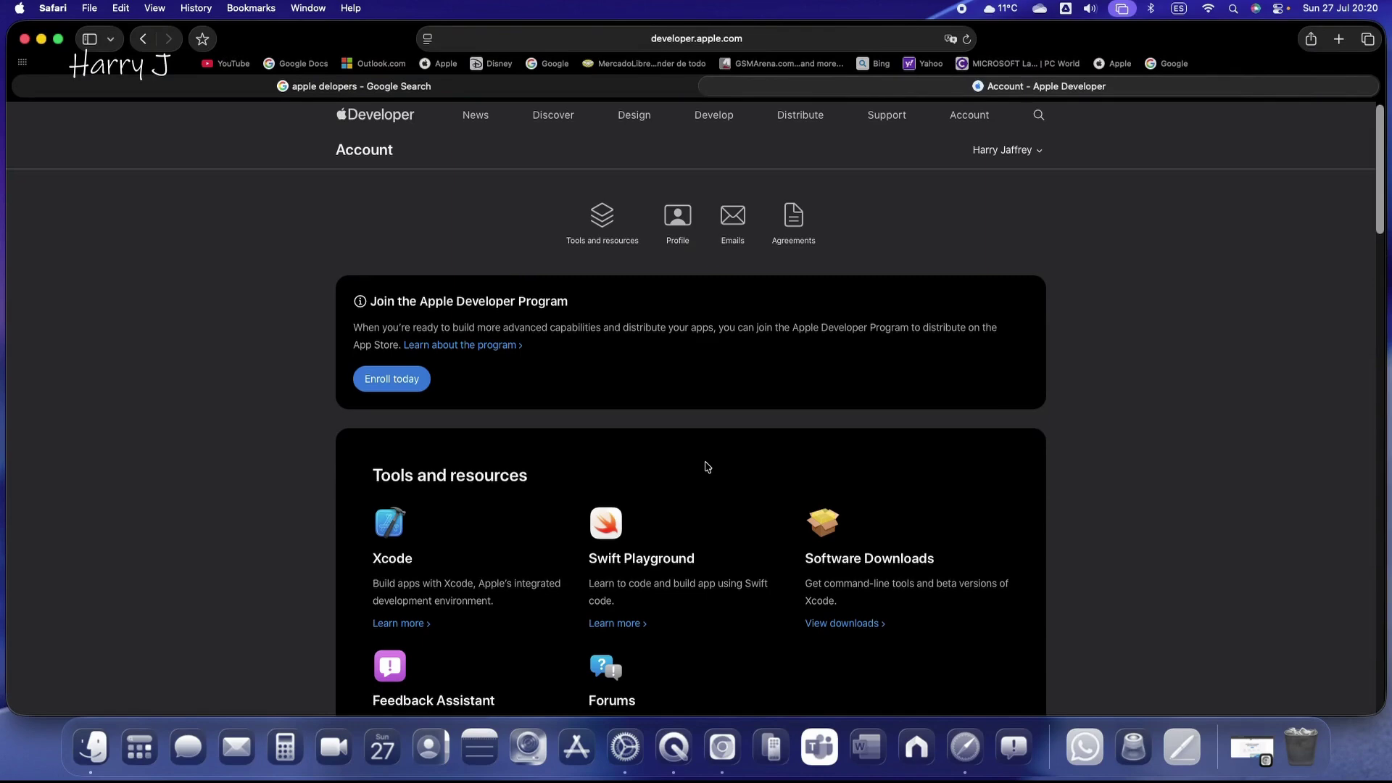
scroll(704, 466, "down", 5)
scroll(706, 467, "down", 5)
scroll(705, 466, "down", 5)
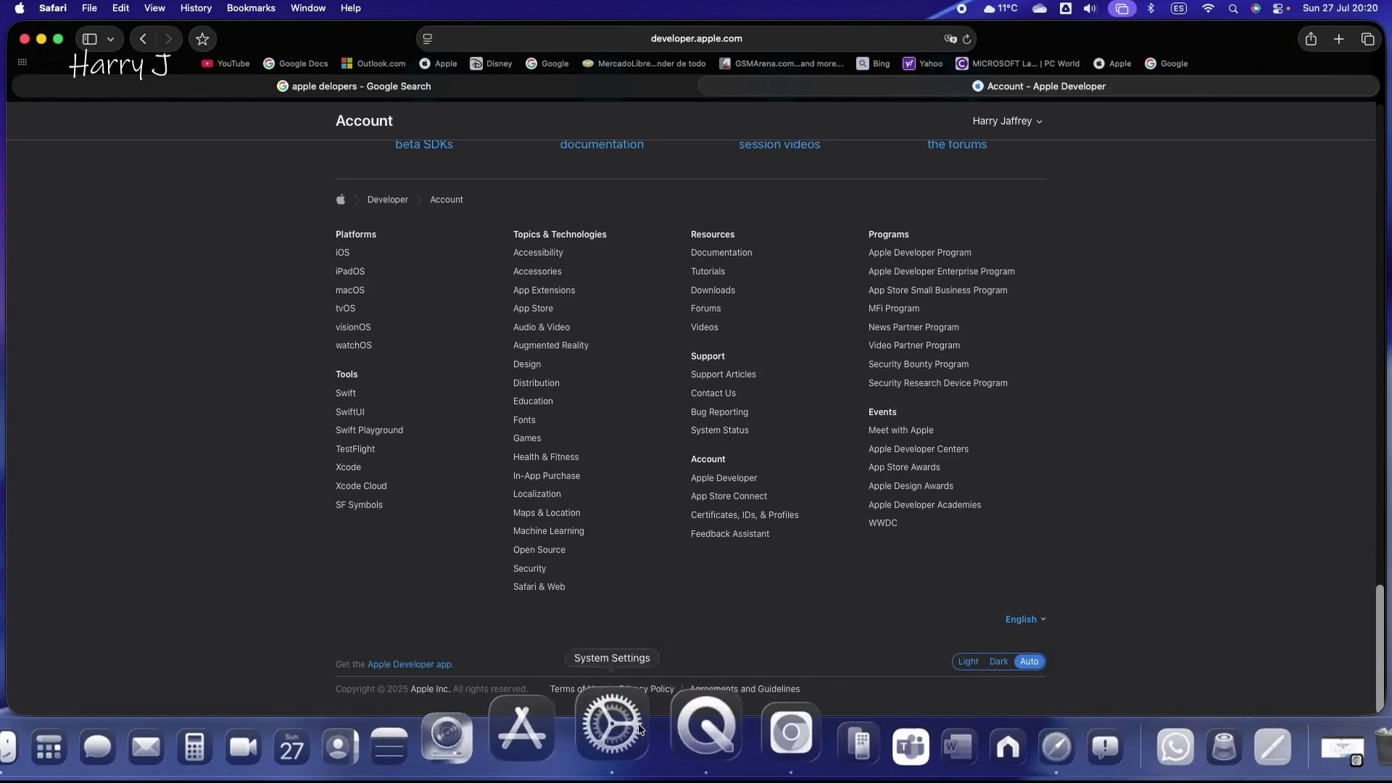
Open System Settings from the Dock and search for the Time Machine page
left_click(641, 730)
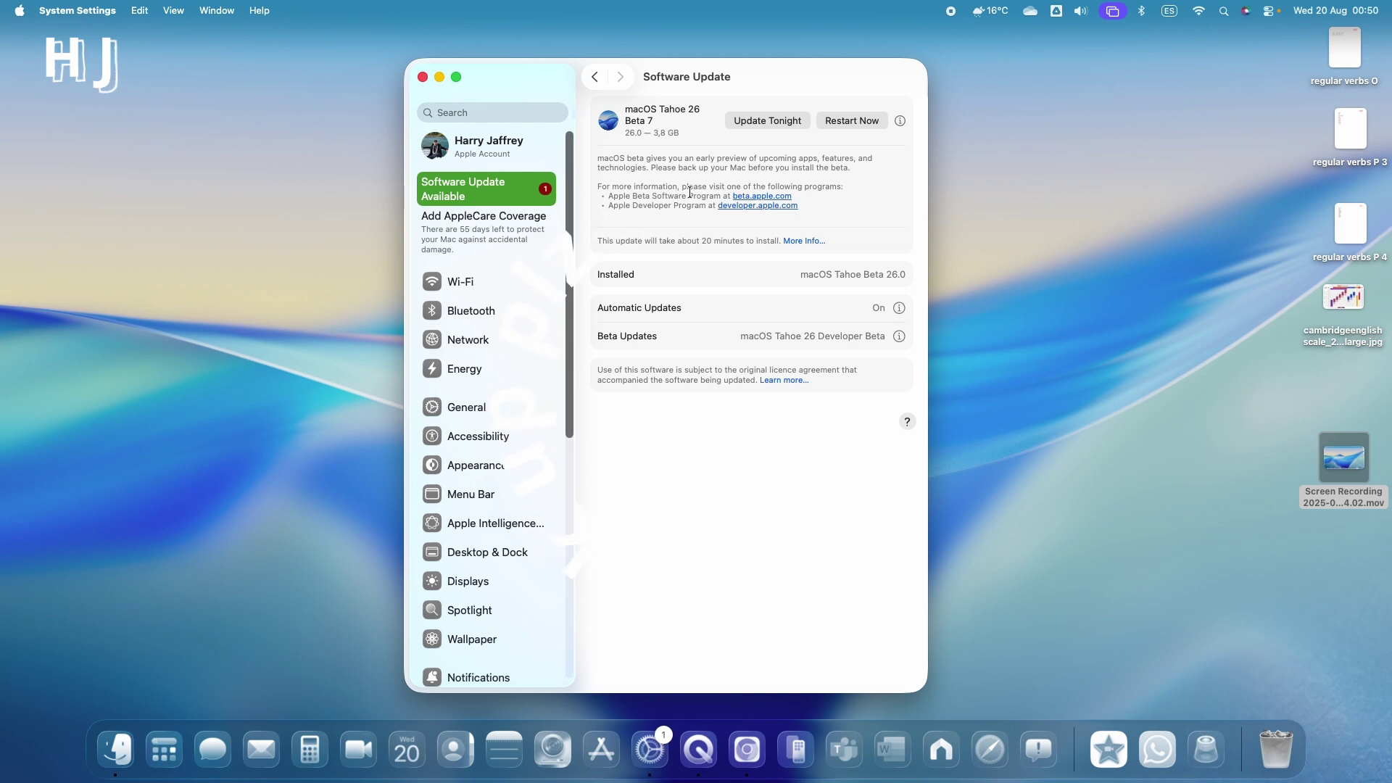
left_click(477, 111)
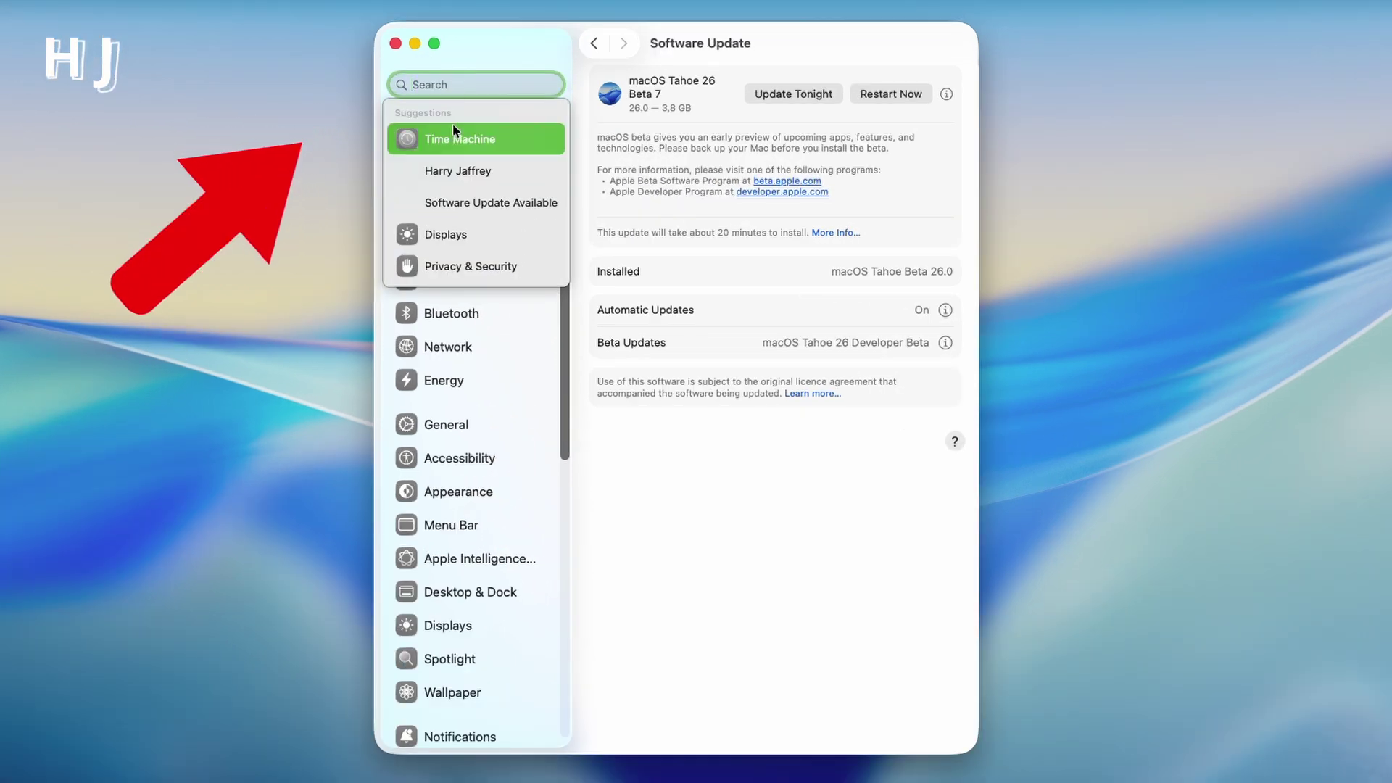
left_click(451, 135)
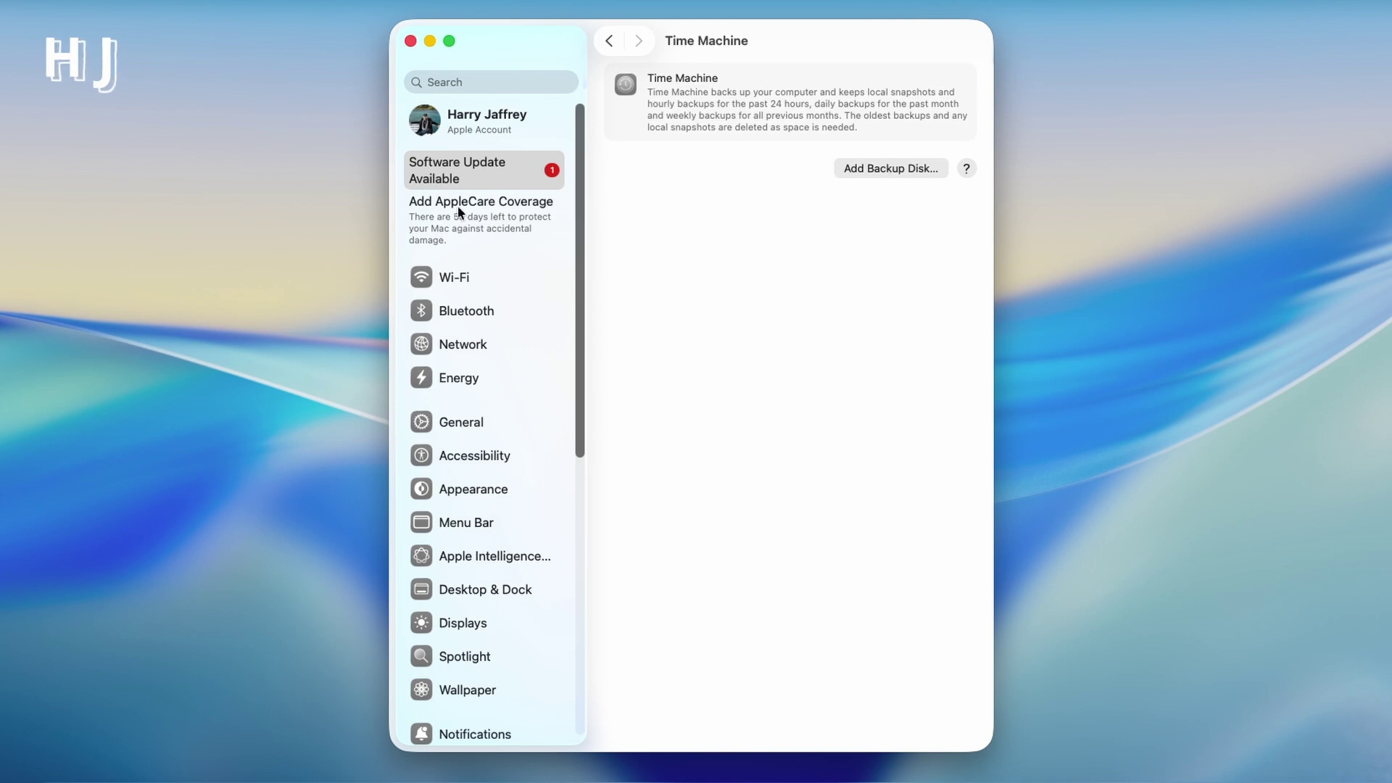
Install the Beta 7 update from General > Software Update, restarting with the admin password
left_click(465, 434)
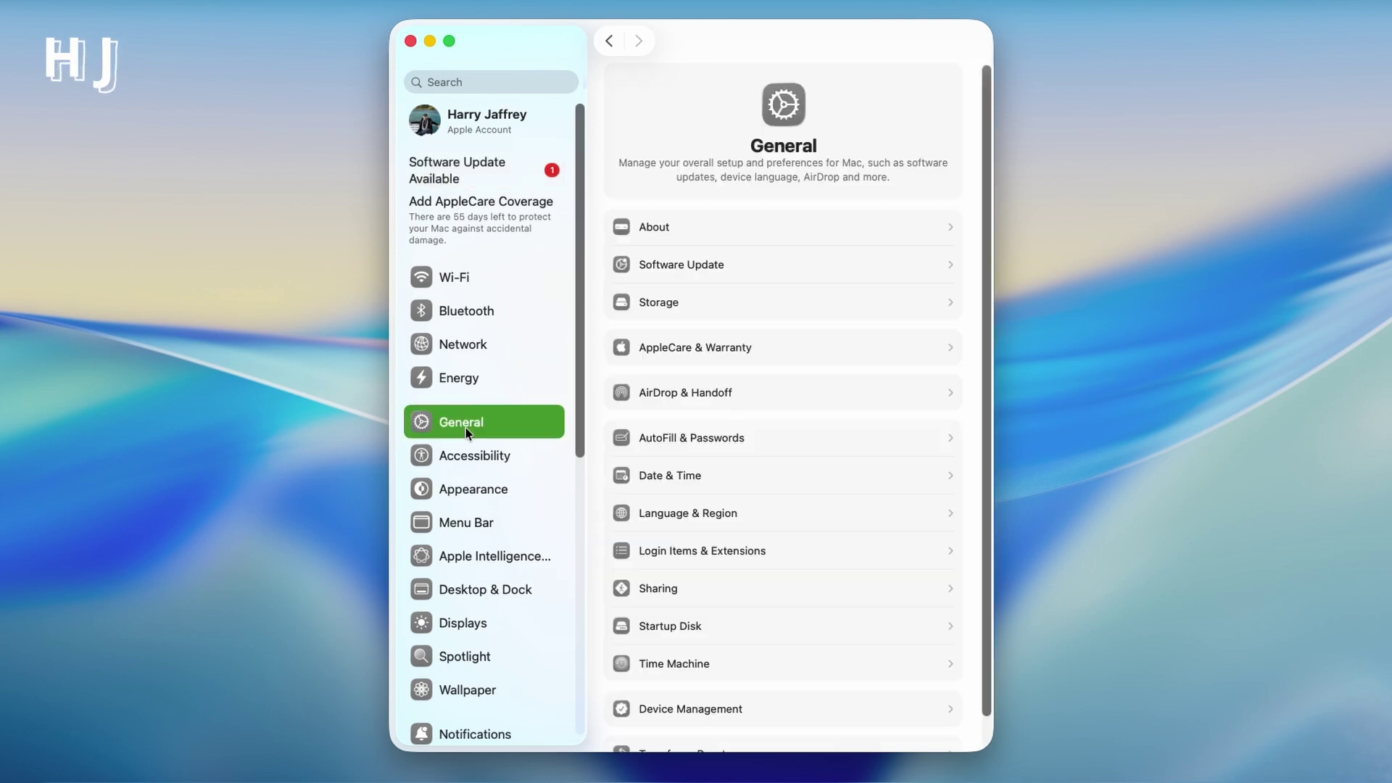
left_click(830, 269)
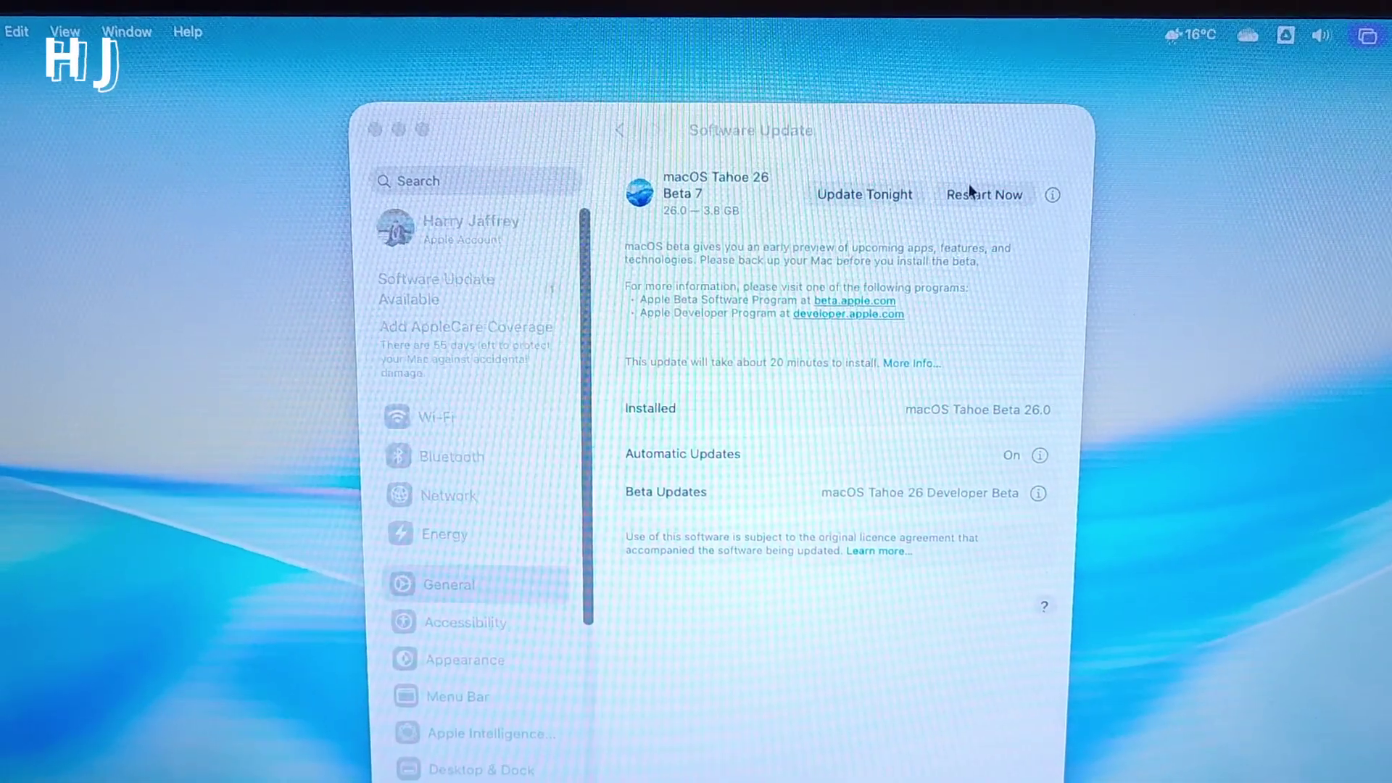
left_click(973, 196)
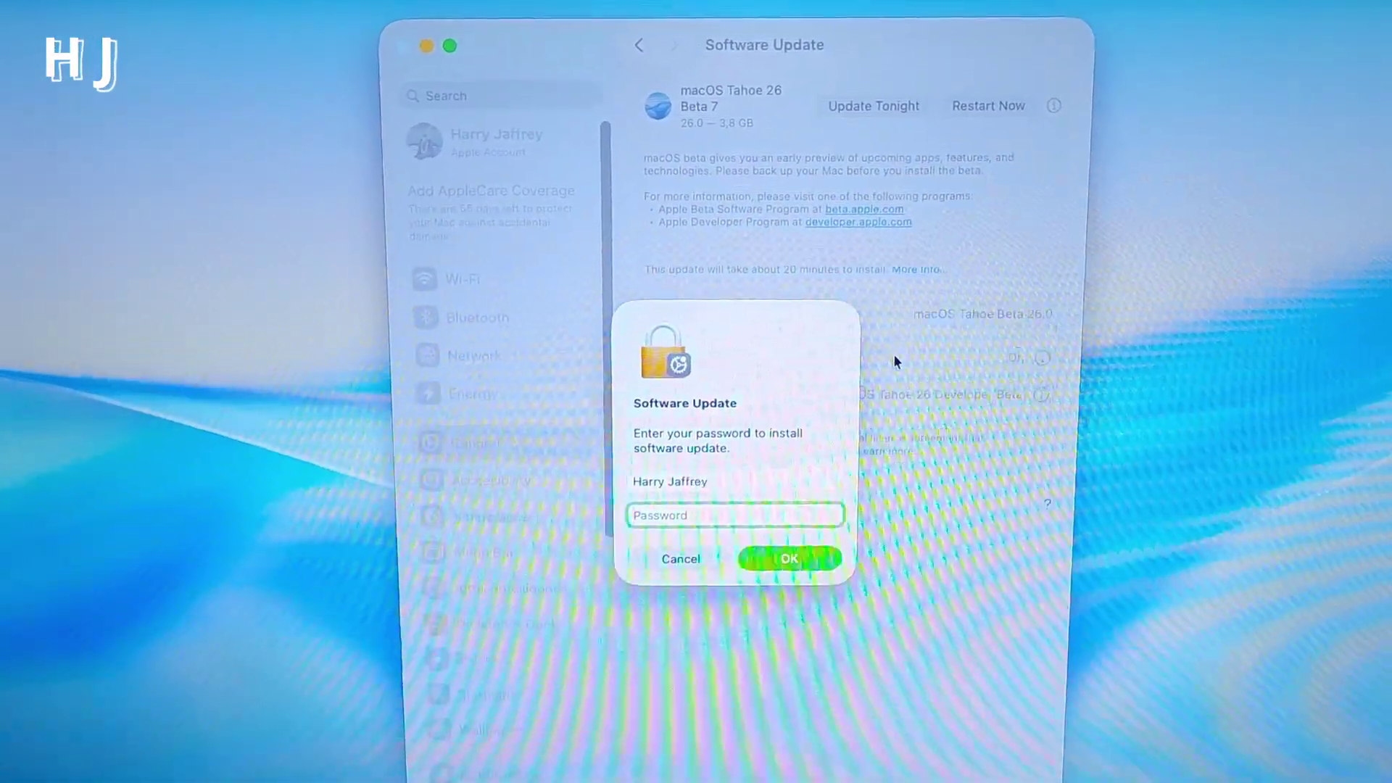
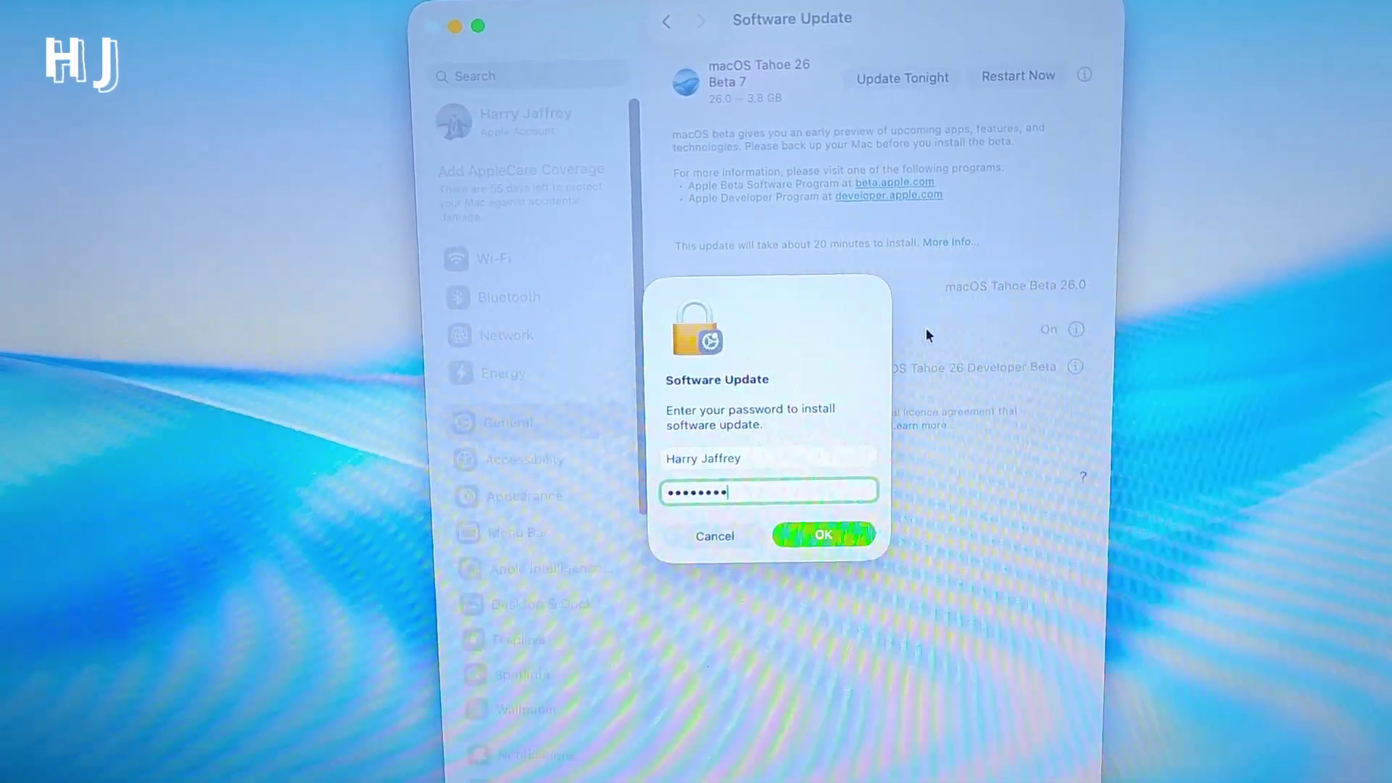
key("Return")
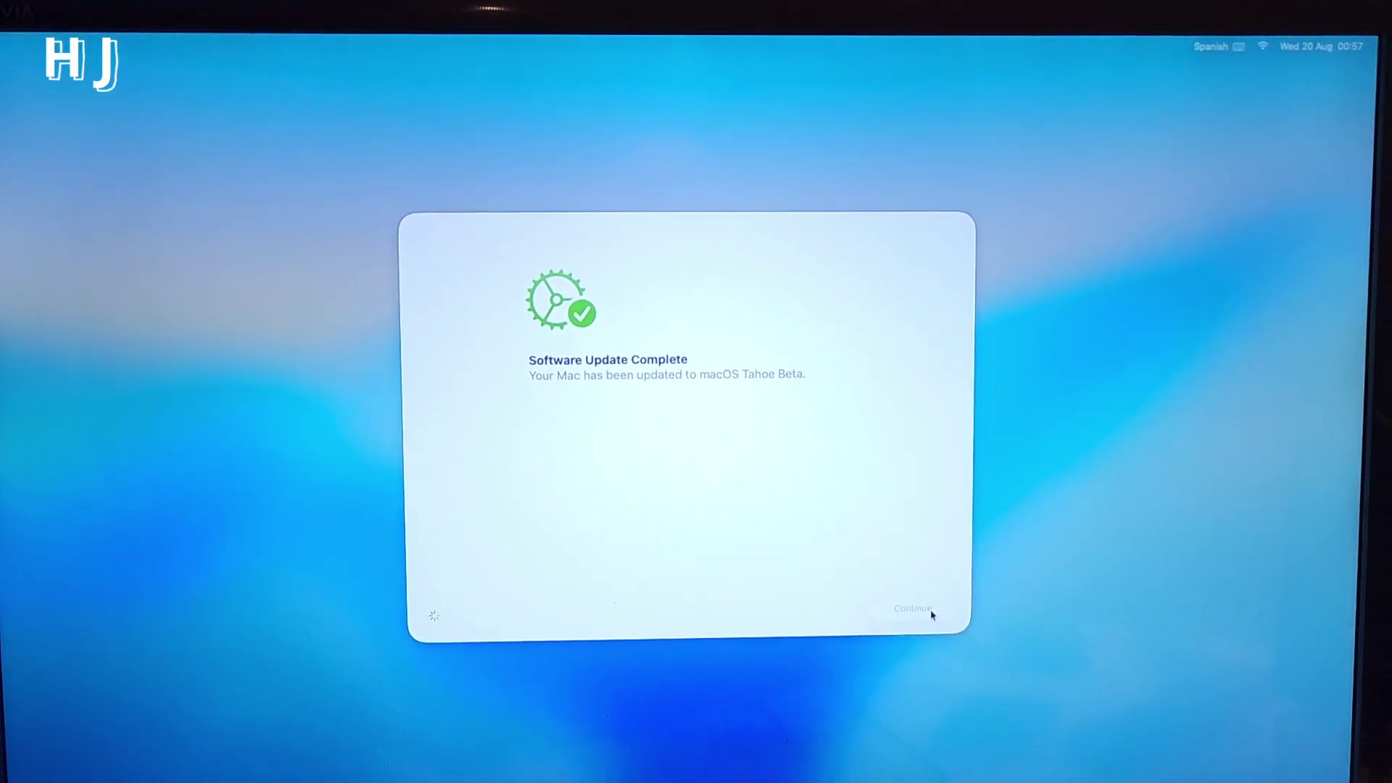
Continue past Software Update Complete and the welcome slides, then click Get Started
left_click(933, 615)
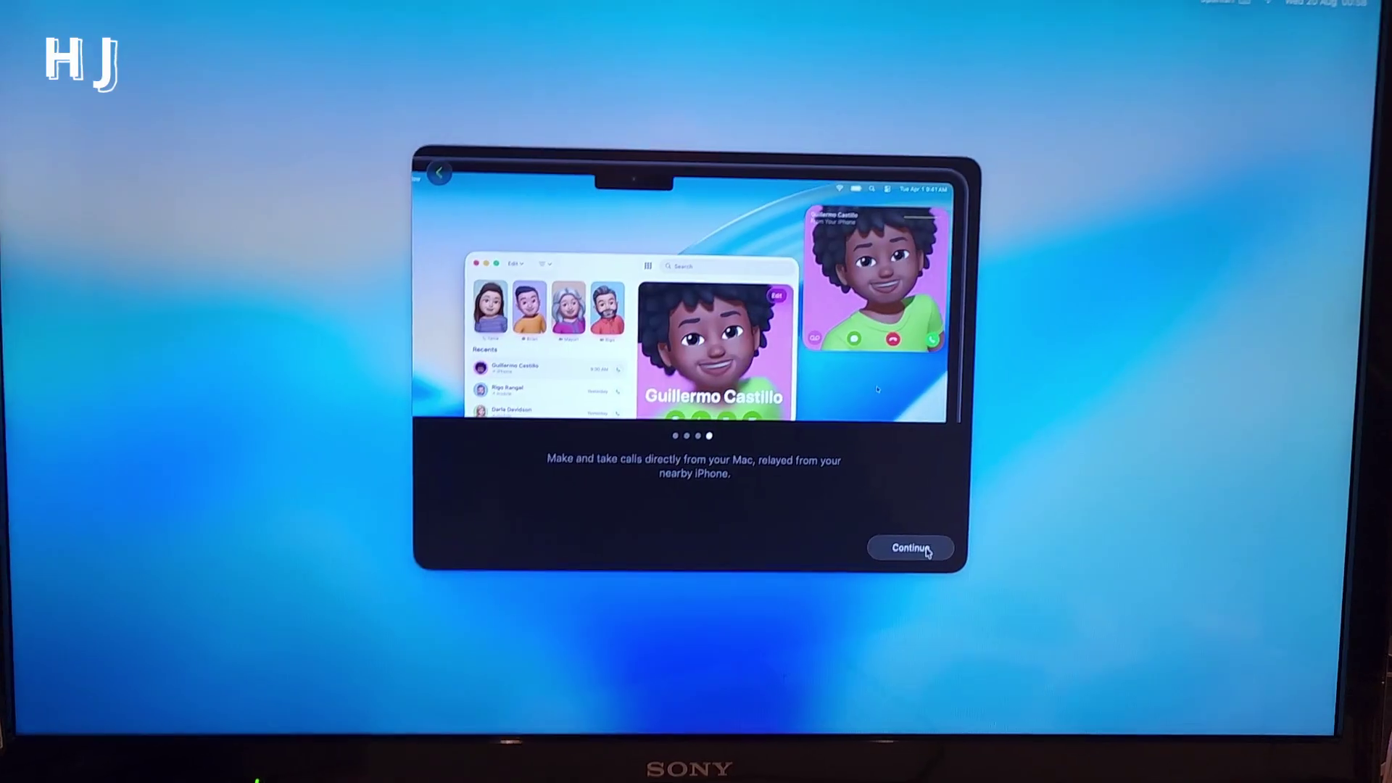
left_click(956, 537)
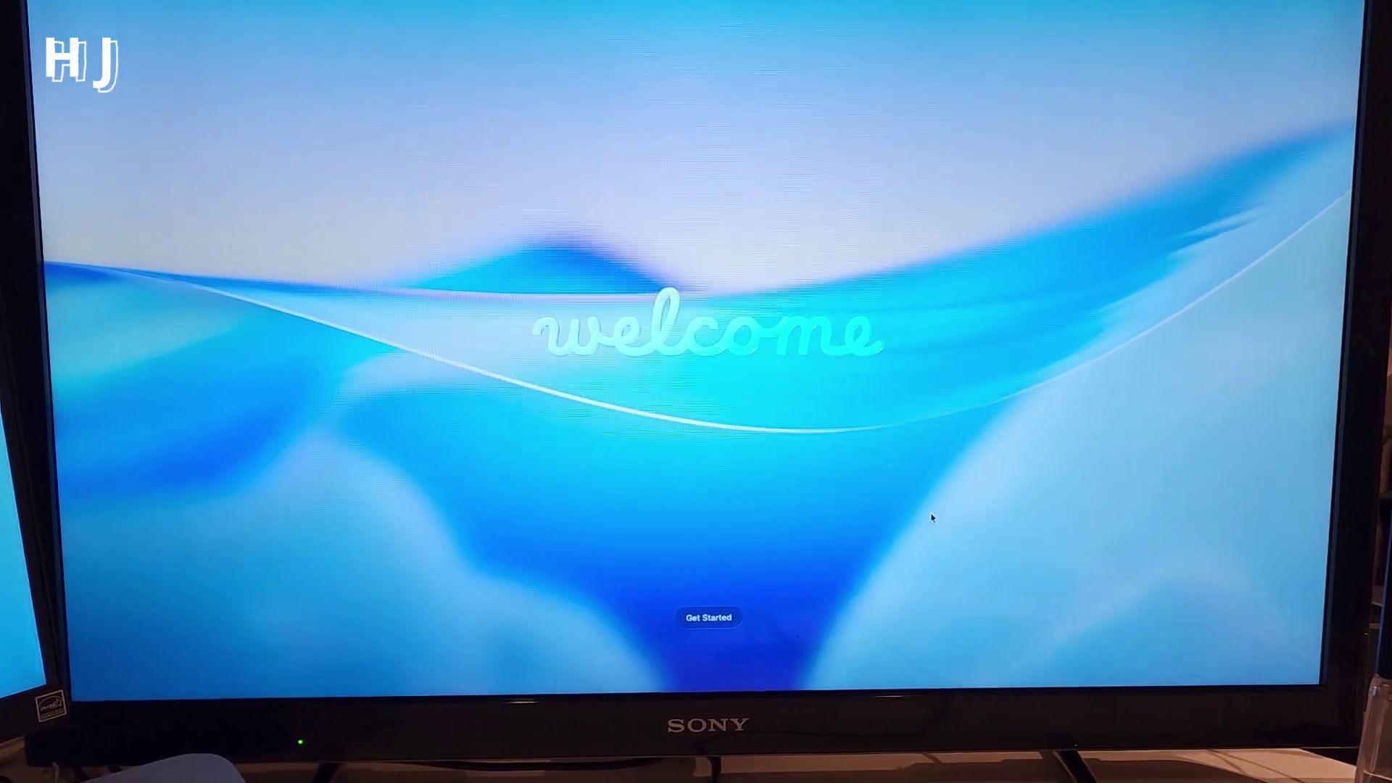
left_click(716, 616)
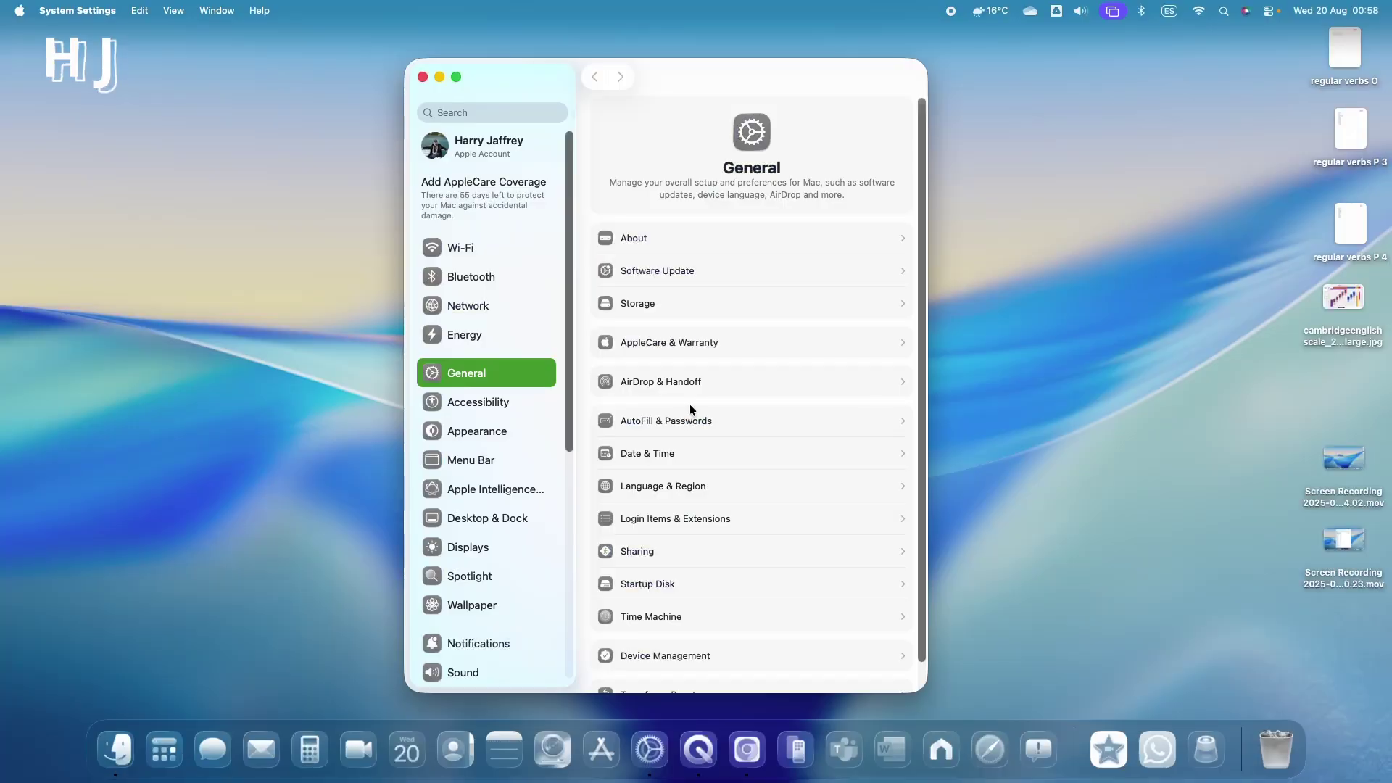
Check for updates, then view About showing macOS Tahoe 26.0 Beta (25A5346a)
left_click(732, 274)
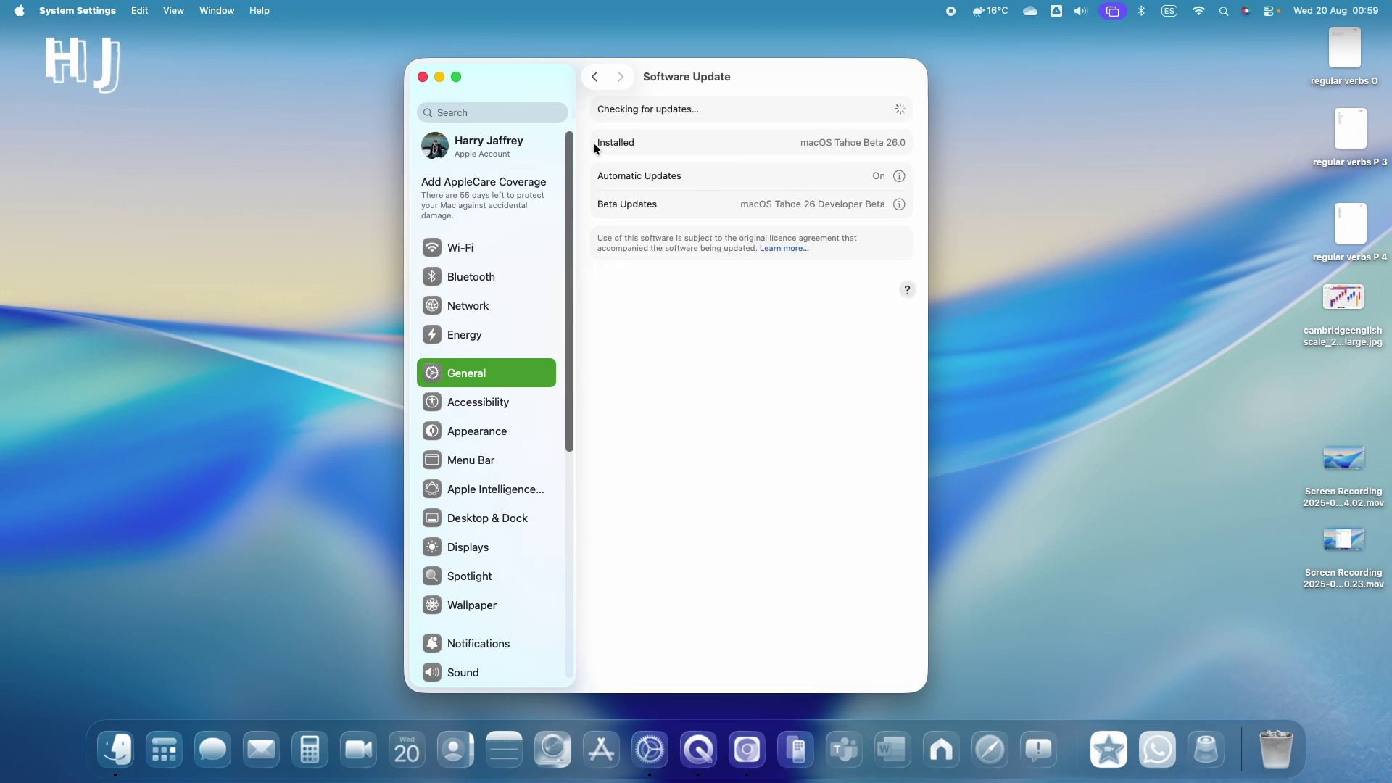
left_click(595, 77)
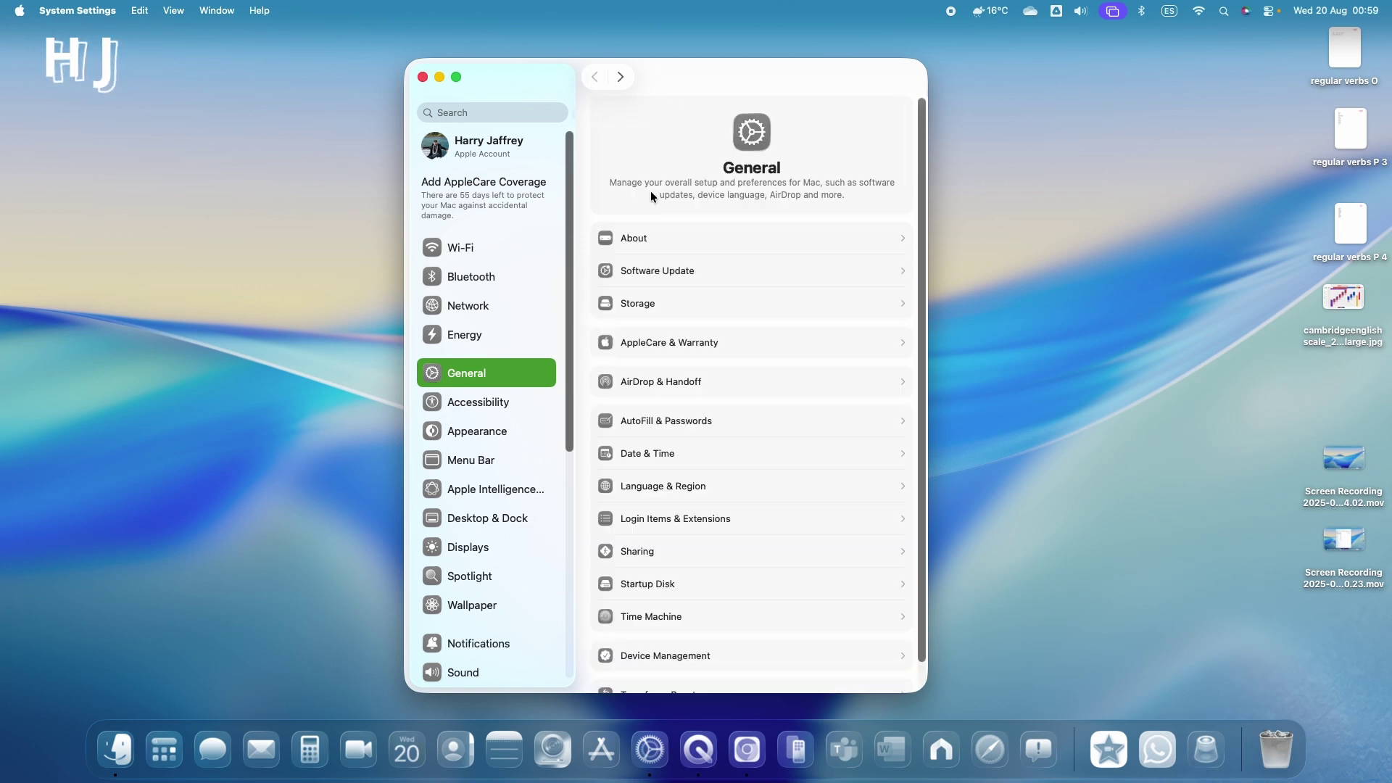
left_click(667, 251)
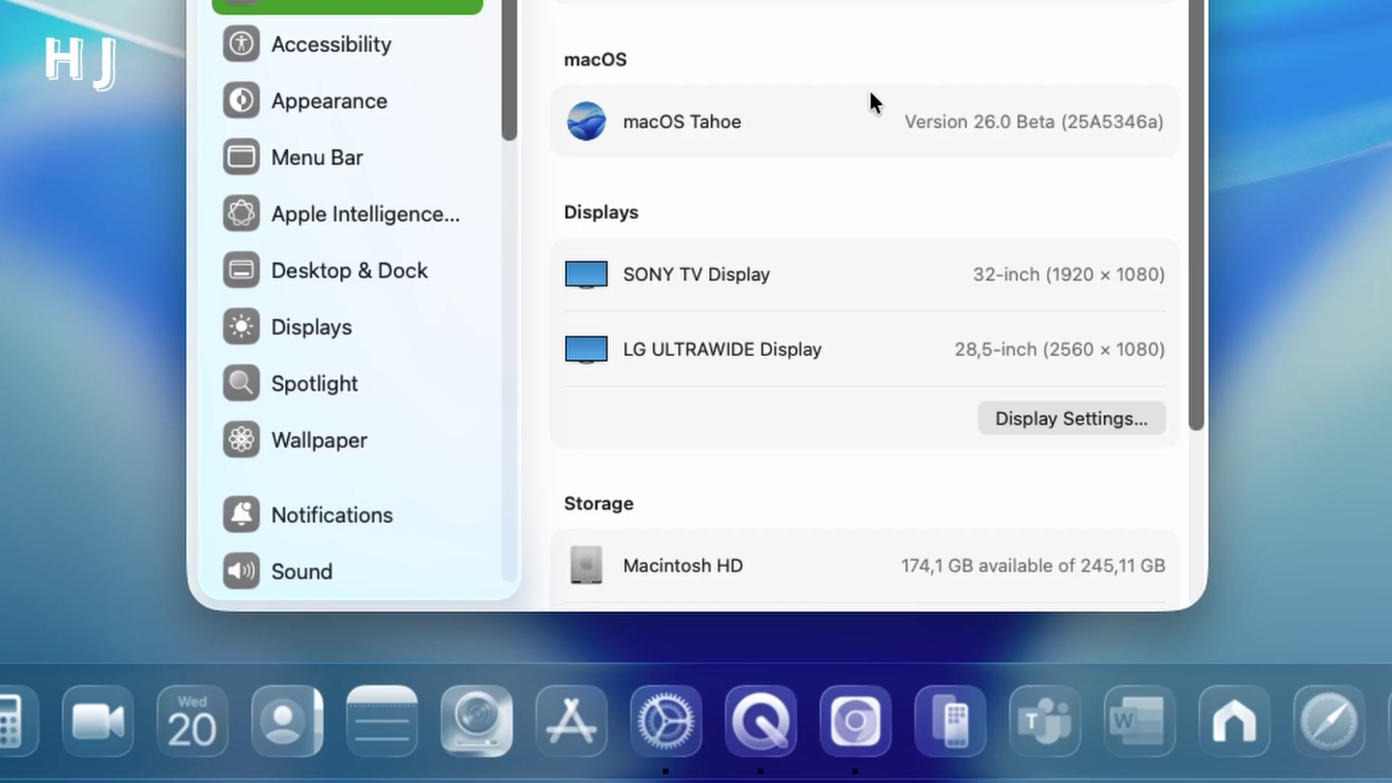